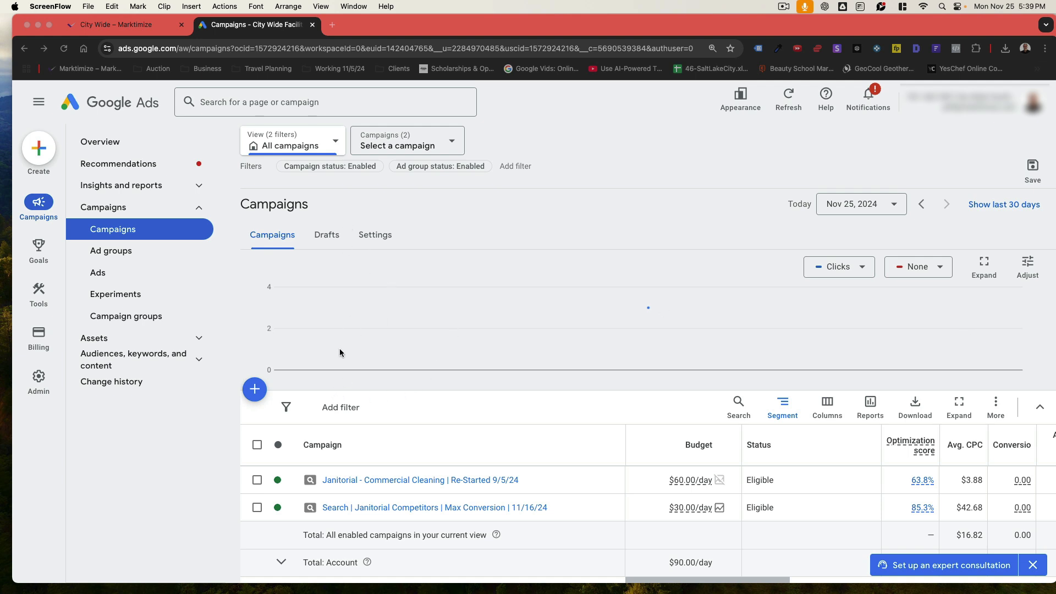
Start a new campaign without a goal's guidance and choose Display as the campaign type
{"action": "left_click", "coordinate": [256, 394]}
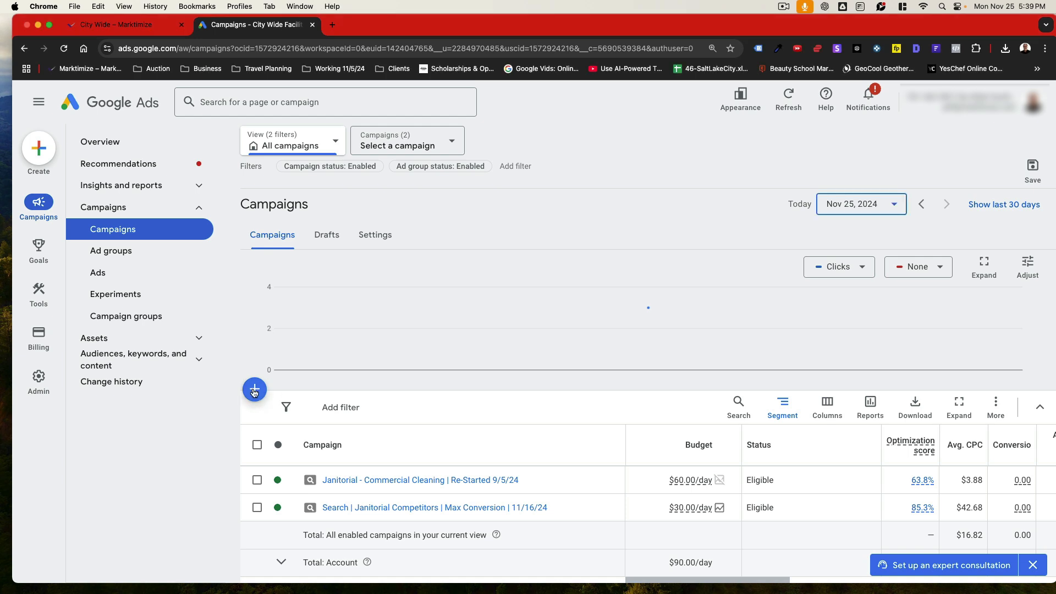
{"action": "left_click", "coordinate": [255, 390]}
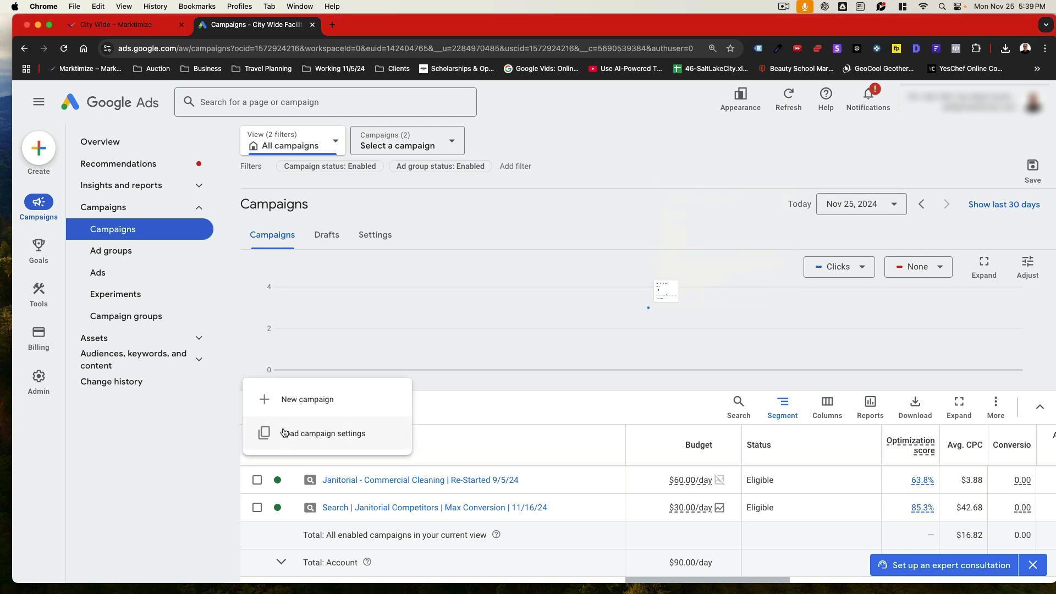
{"action": "left_click", "coordinate": [302, 402]}
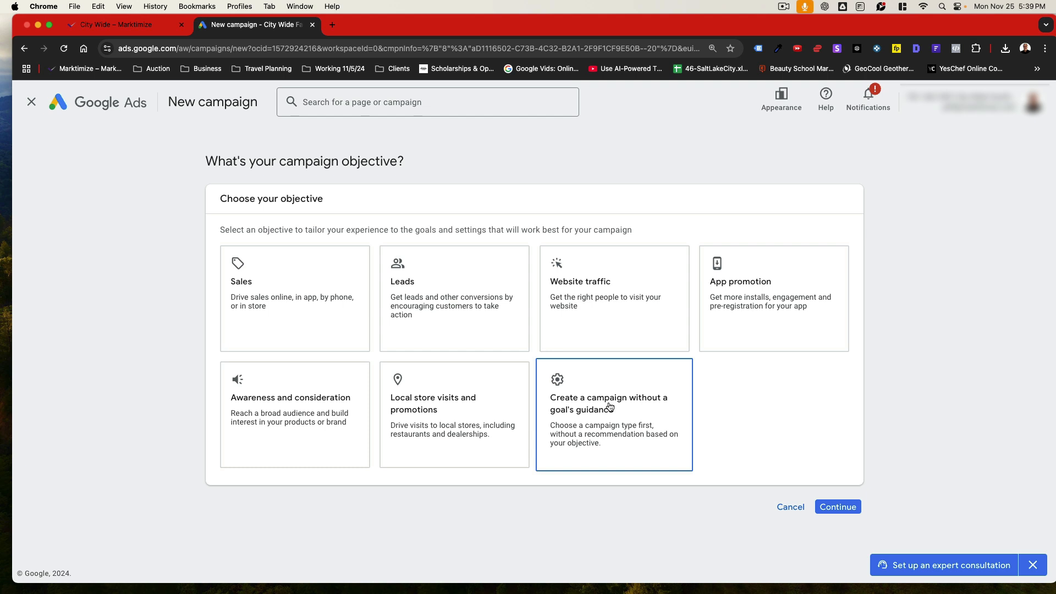
{"action": "left_click", "coordinate": [609, 407]}
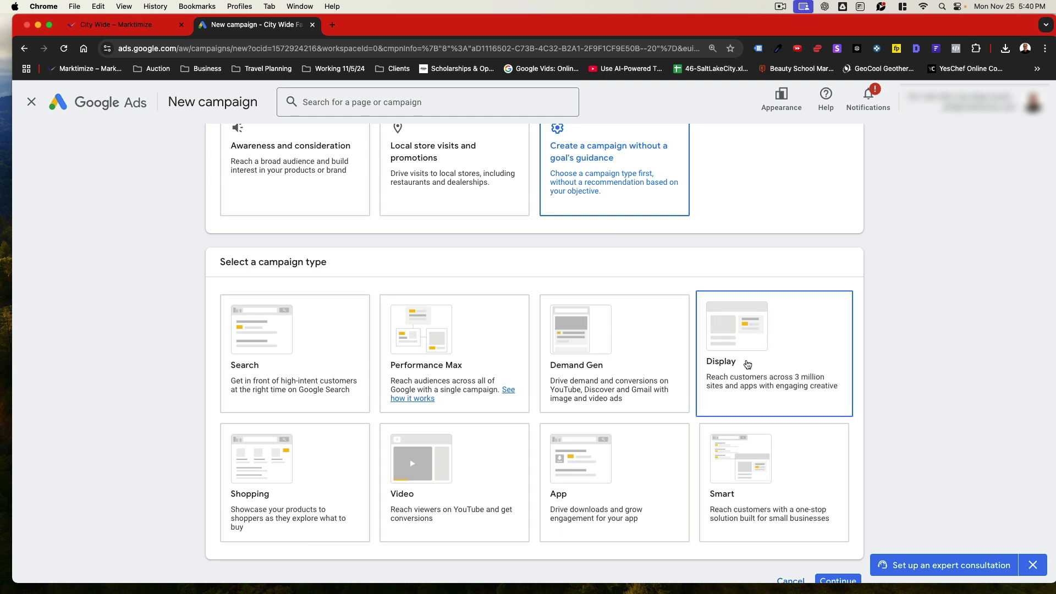
{"action": "left_click", "coordinate": [748, 370]}
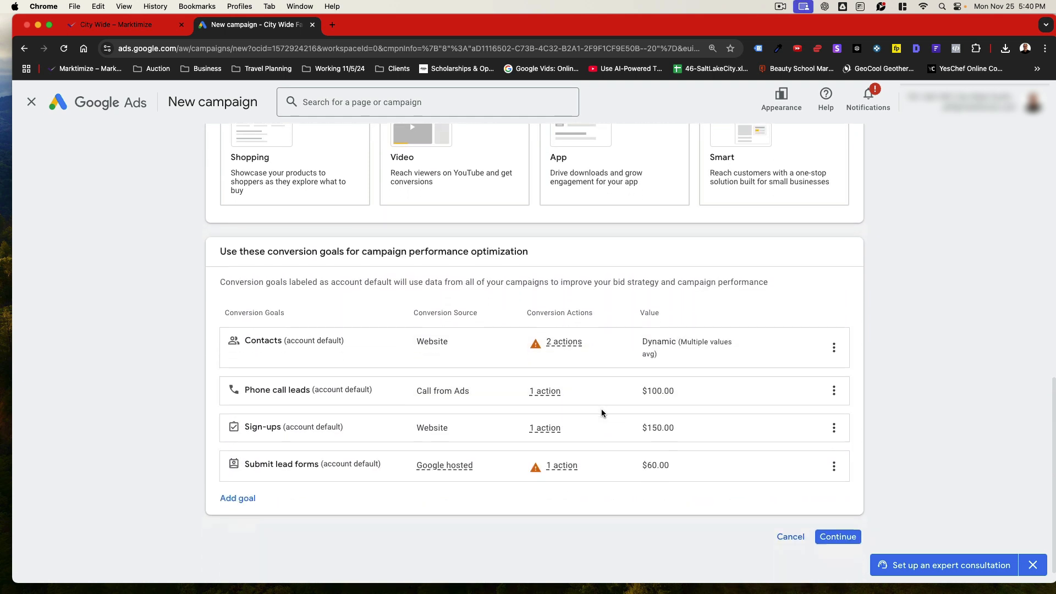
Remove the Contacts, Phone call leads and Submit lead forms conversion goals from the campaign and continue
{"action": "left_click", "coordinate": [834, 341]}
{"action": "left_click", "coordinate": [857, 354]}
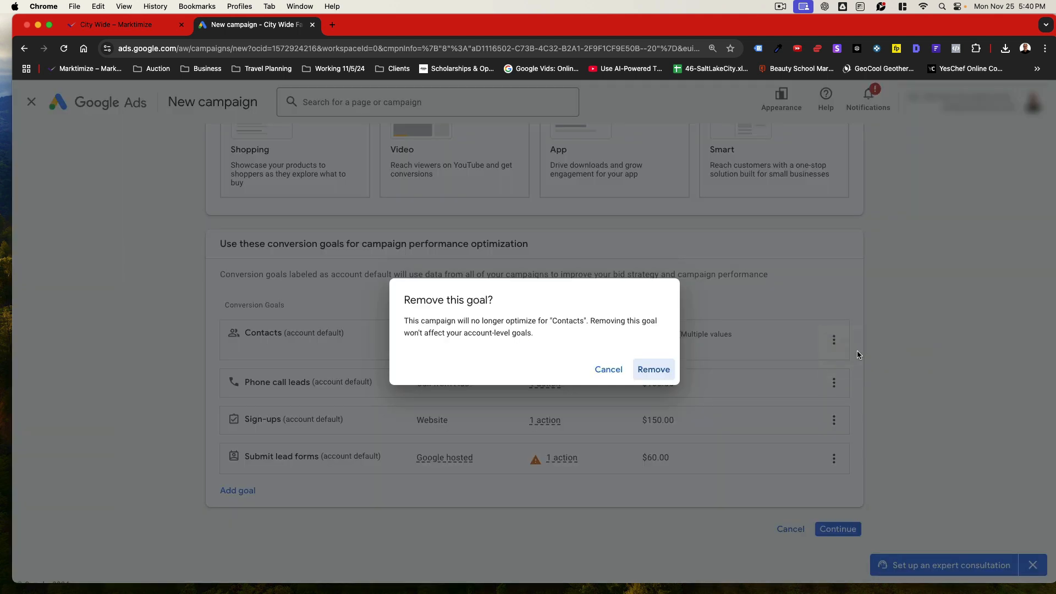
{"action": "left_click", "coordinate": [651, 368]}
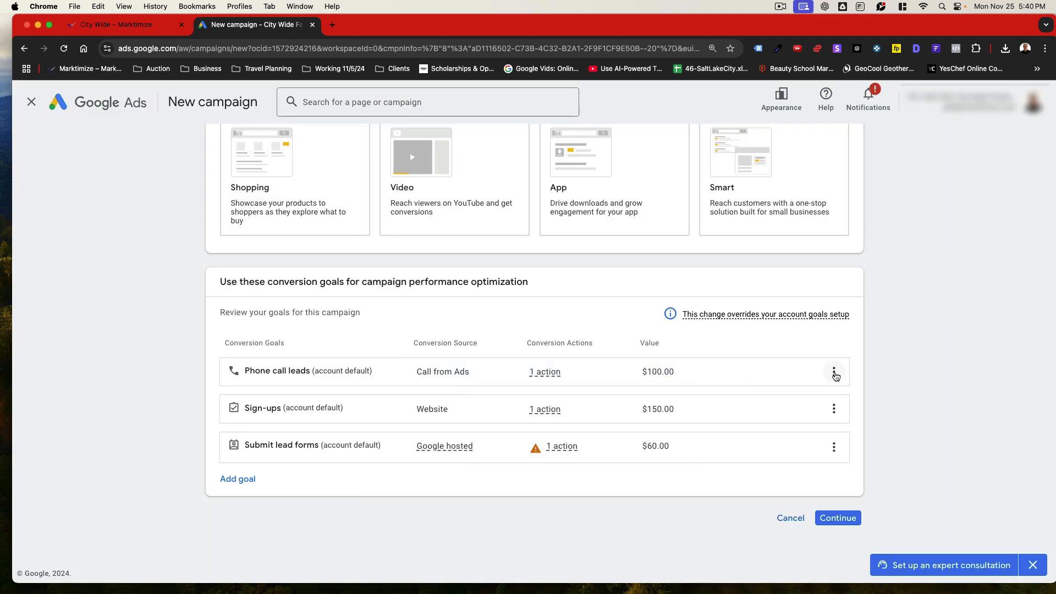
{"action": "left_click", "coordinate": [835, 376]}
{"action": "left_click", "coordinate": [881, 391]}
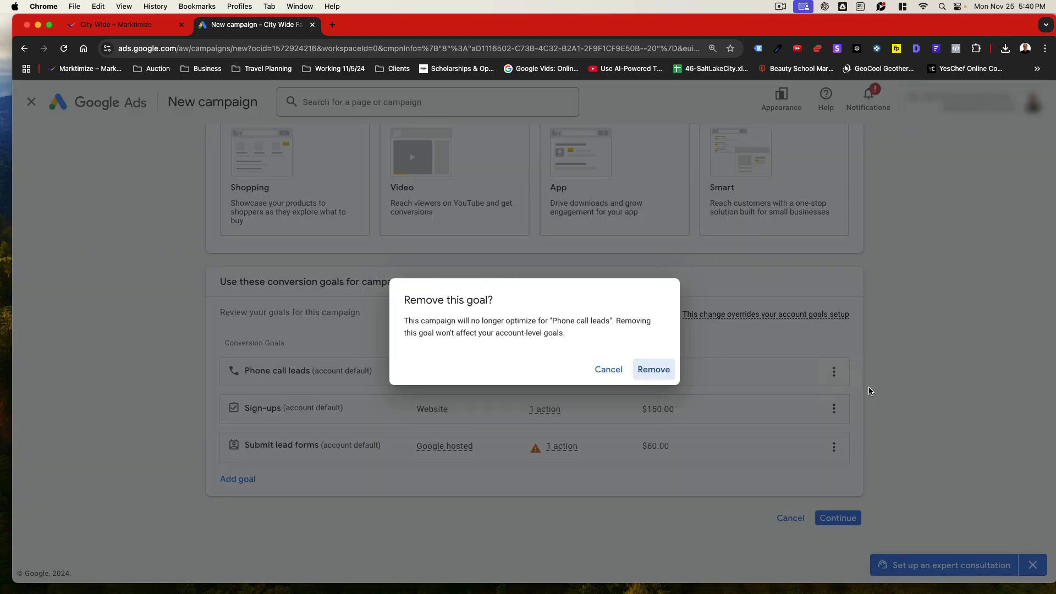
{"action": "left_click", "coordinate": [669, 373]}
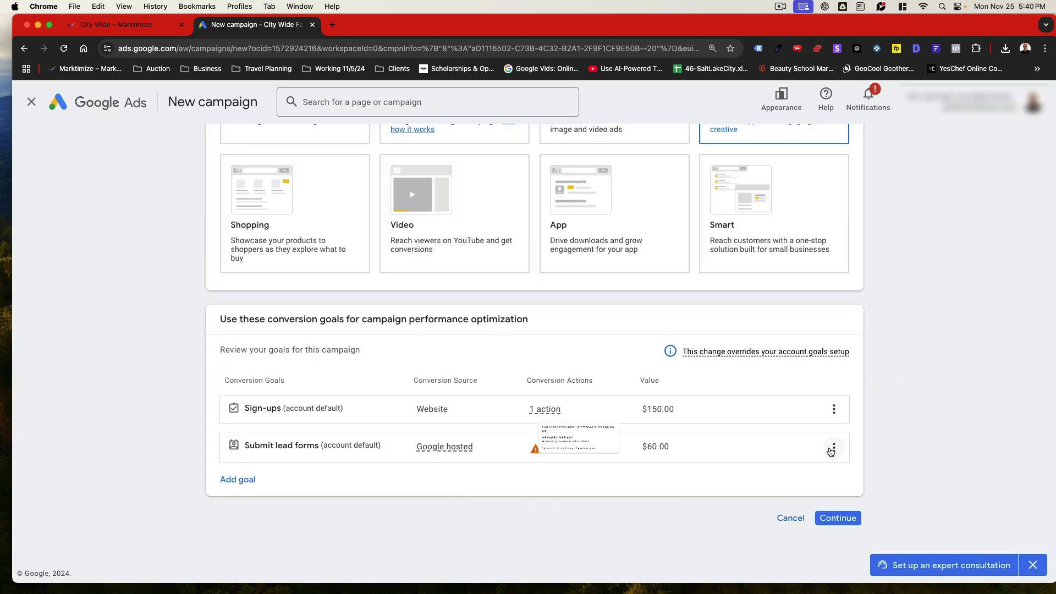
{"action": "left_click", "coordinate": [833, 449]}
{"action": "left_click", "coordinate": [873, 466]}
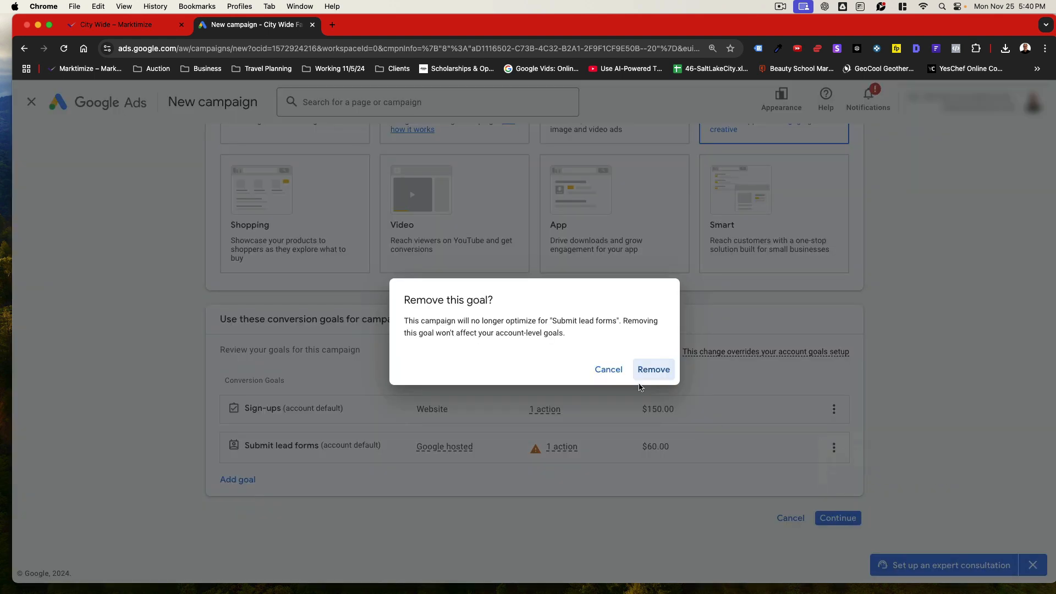
{"action": "left_click", "coordinate": [653, 368]}
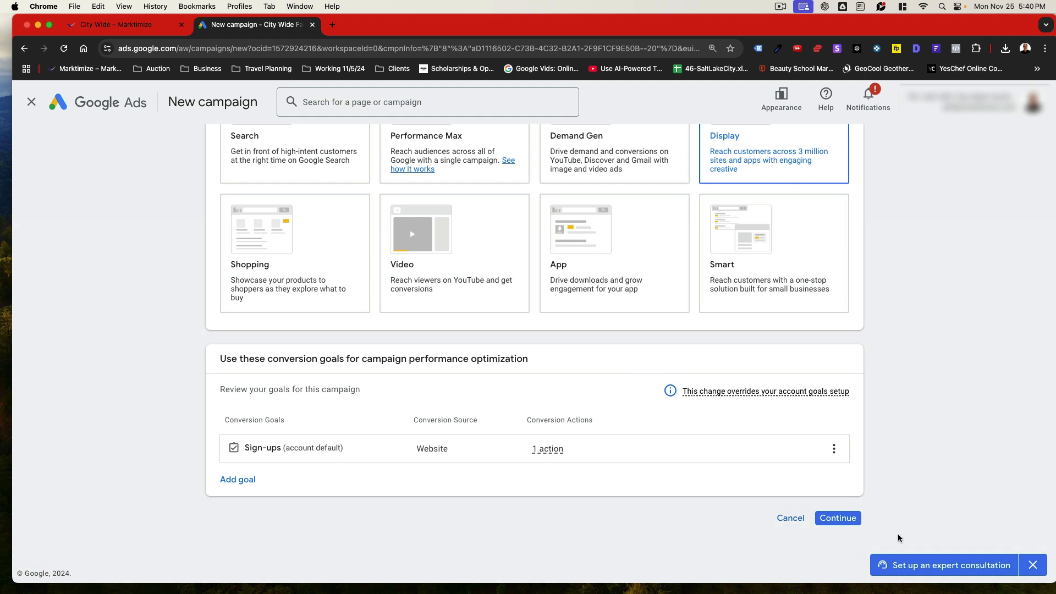
{"action": "left_click", "coordinate": [836, 518]}
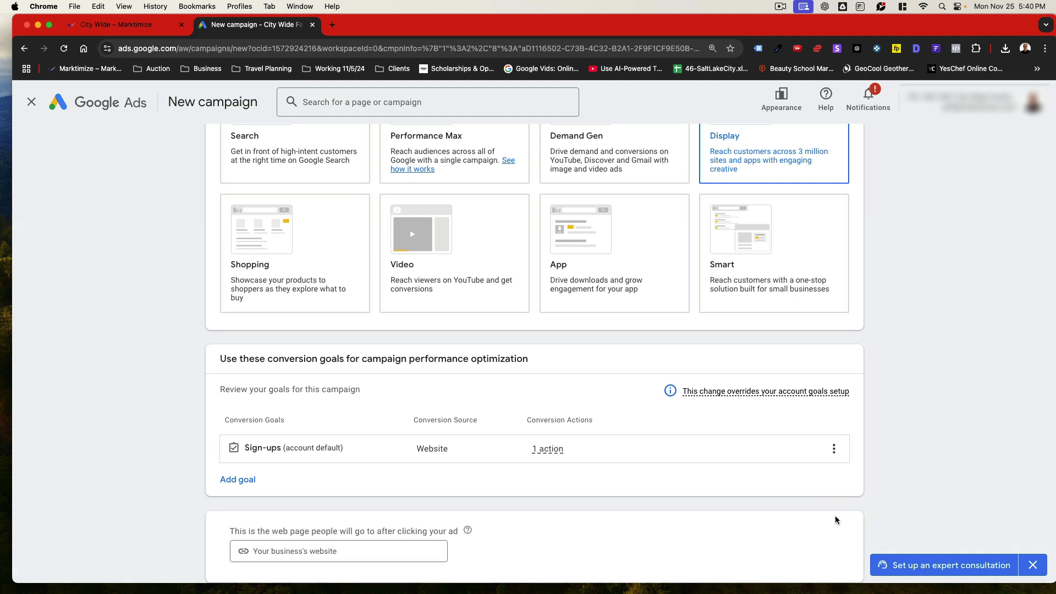
Leave the business website blank, name the campaign "Display | Retargeting Website Visitors" and continue to the campaign settings
{"action": "mouse_move", "coordinate": [557, 438]}
{"action": "scroll", "coordinate": [557, 438], "scroll_direction": "down", "scroll_amount": 2}
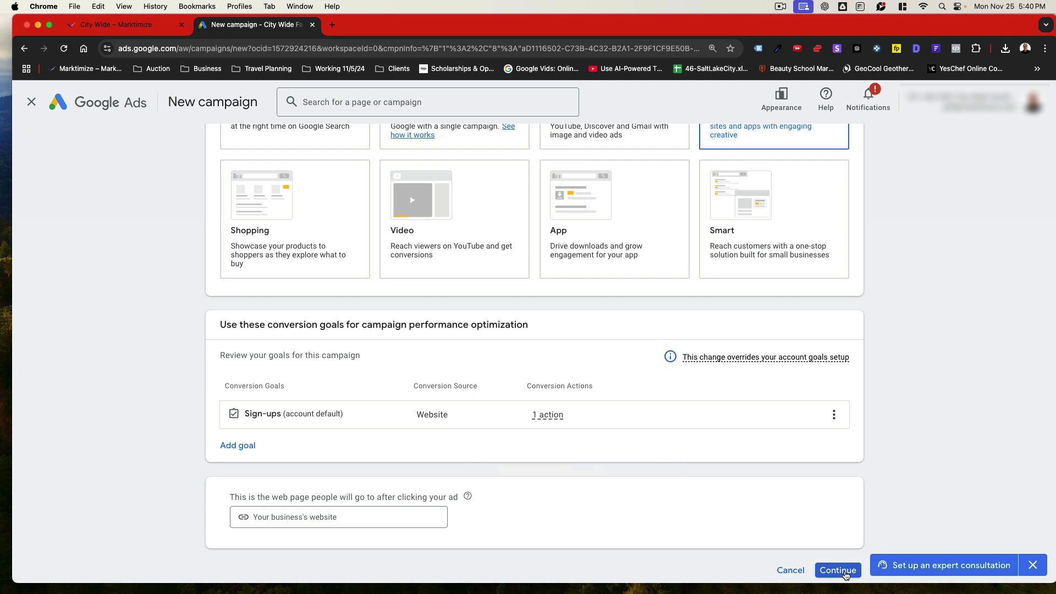
{"action": "left_click", "coordinate": [846, 574]}
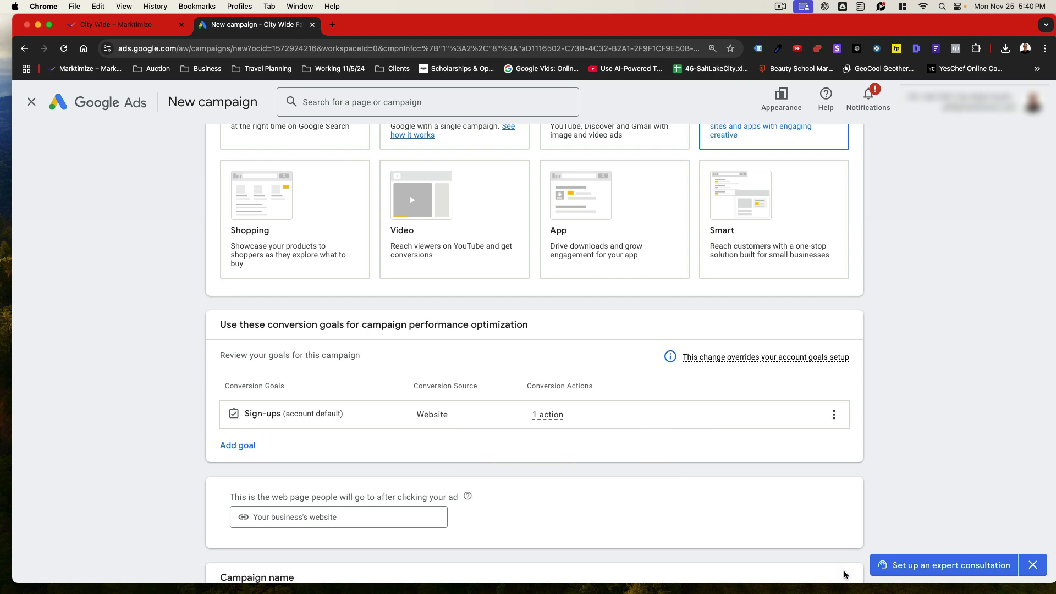
{"action": "scroll", "coordinate": [744, 468], "scroll_direction": "down", "scroll_amount": 5}
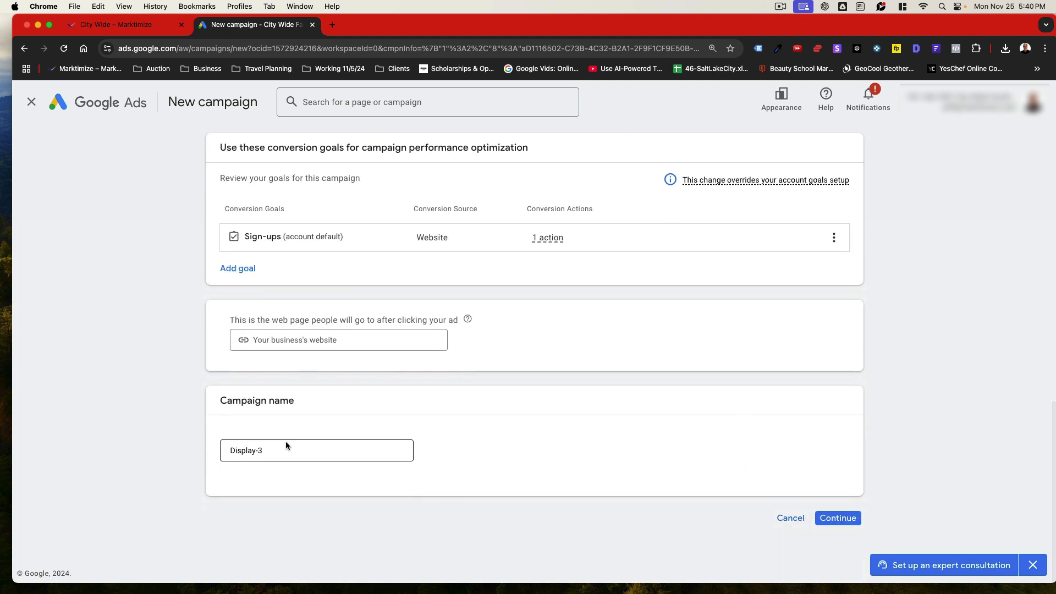
{"action": "left_click_drag", "start_coordinate": [283, 449], "coordinate": [188, 442]}
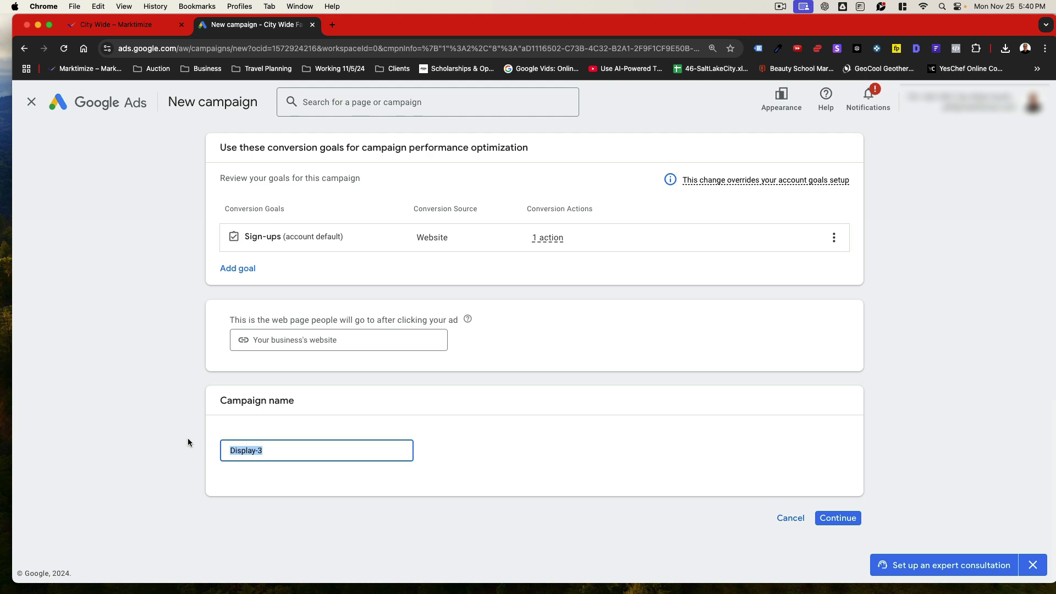
{"action": "type", "text": "Disp"}
{"action": "type", "text": "Website Visitors"}
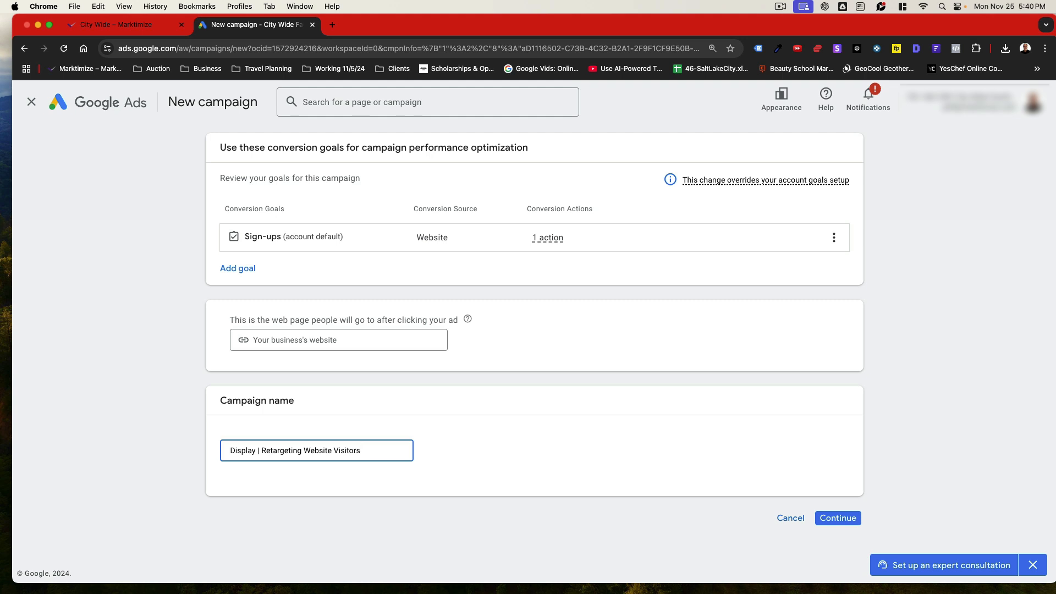
{"action": "left_click", "coordinate": [838, 519]}
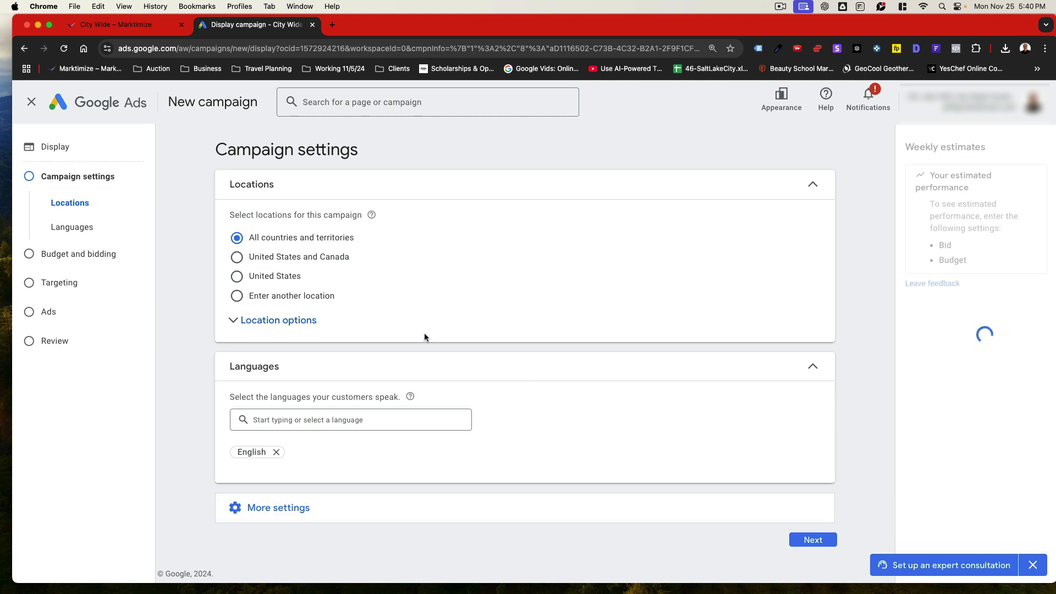
Limit location targeting to Presence and include the Indianapolis IN, Indiana, United States Nielsen DMA region
{"action": "left_click", "coordinate": [252, 321]}
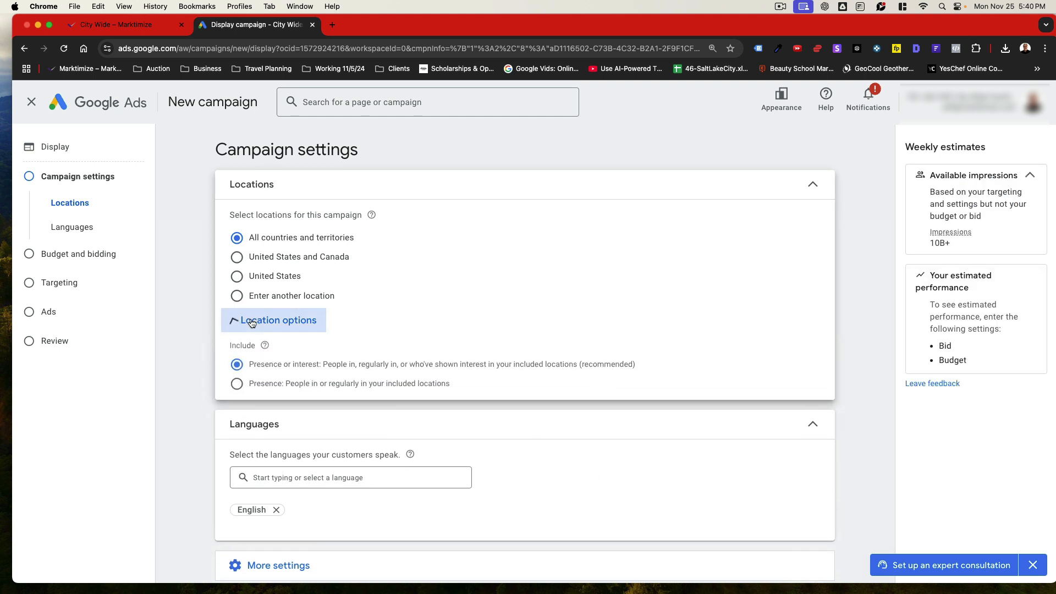
{"action": "left_click", "coordinate": [238, 386]}
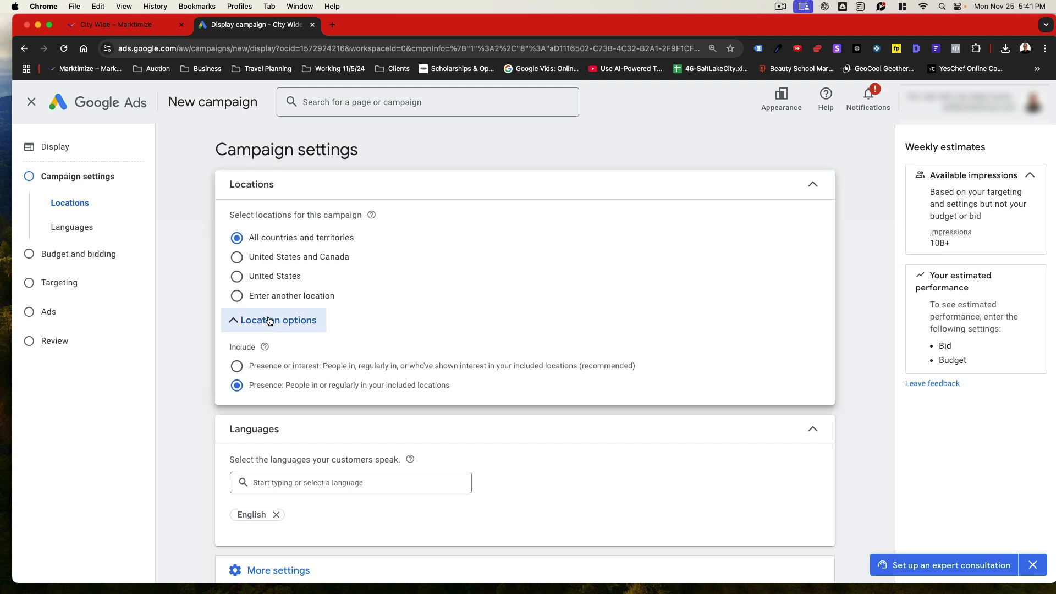
{"action": "left_click", "coordinate": [239, 298]}
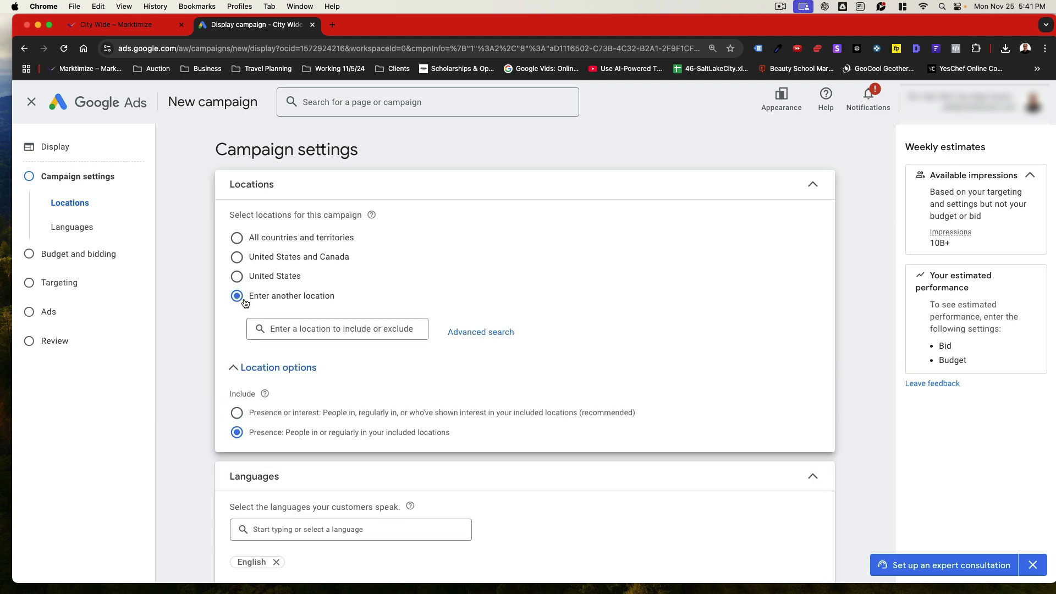
{"action": "left_click", "coordinate": [474, 333]}
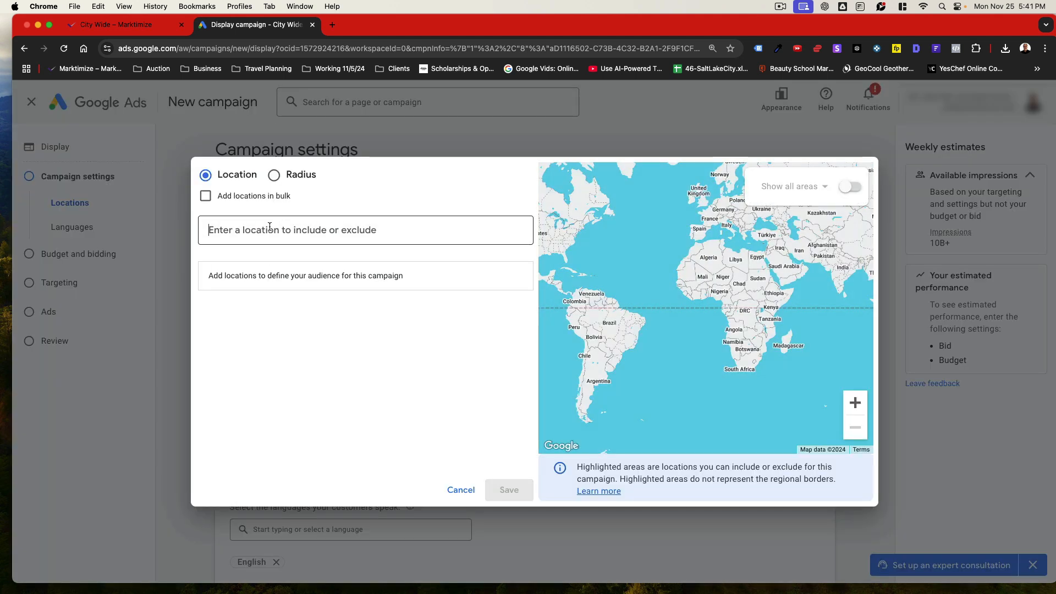
{"action": "type", "text": "Indianapolis"}
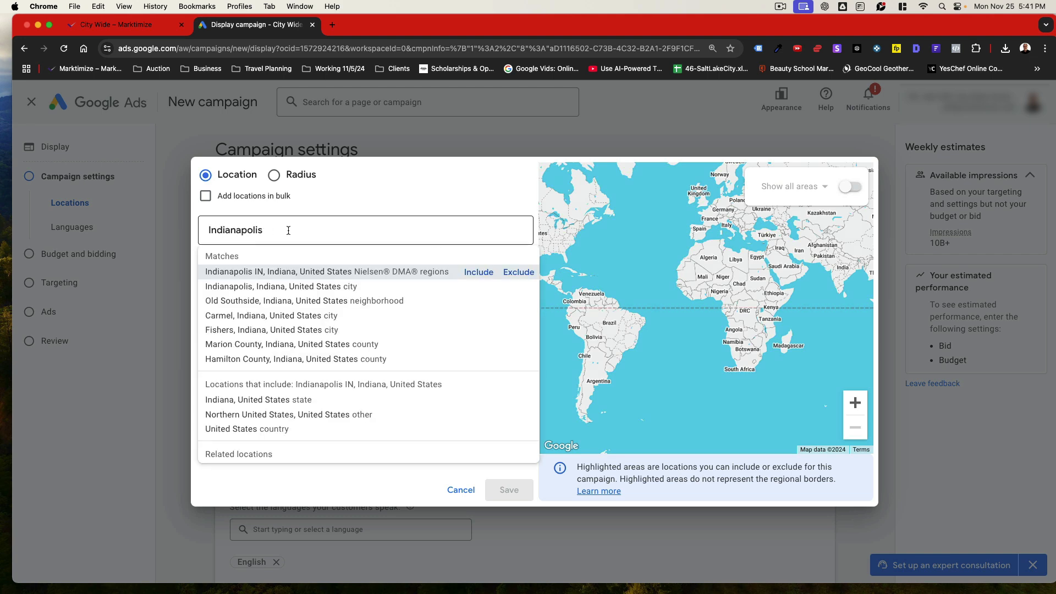
{"action": "left_click", "coordinate": [483, 271]}
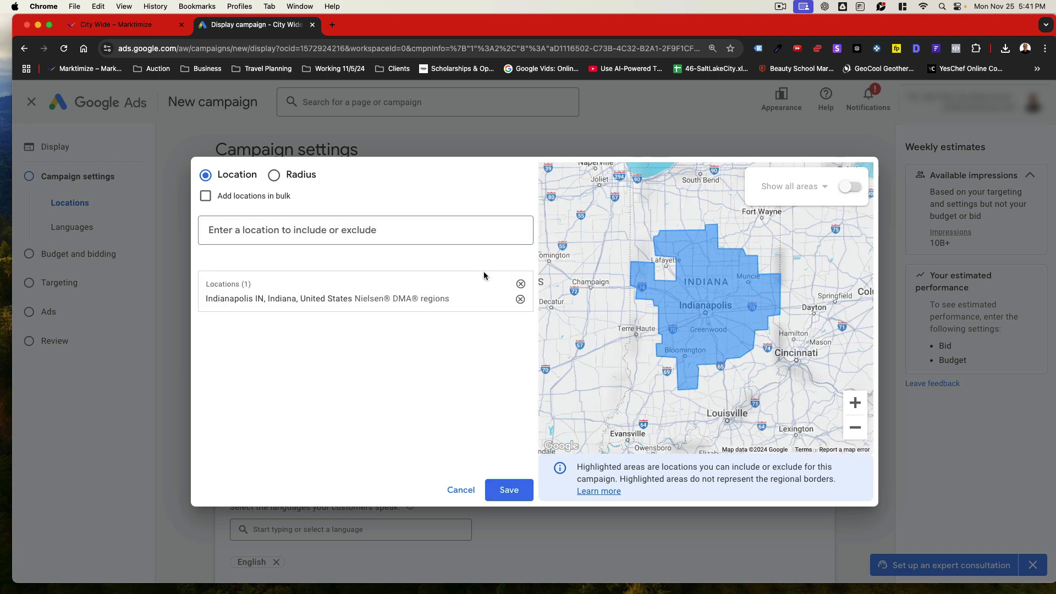
{"action": "left_click", "coordinate": [514, 491]}
Set the campaign's start date to Nov 29, 2024
{"action": "scroll", "coordinate": [511, 478], "scroll_direction": "down", "scroll_amount": 5}
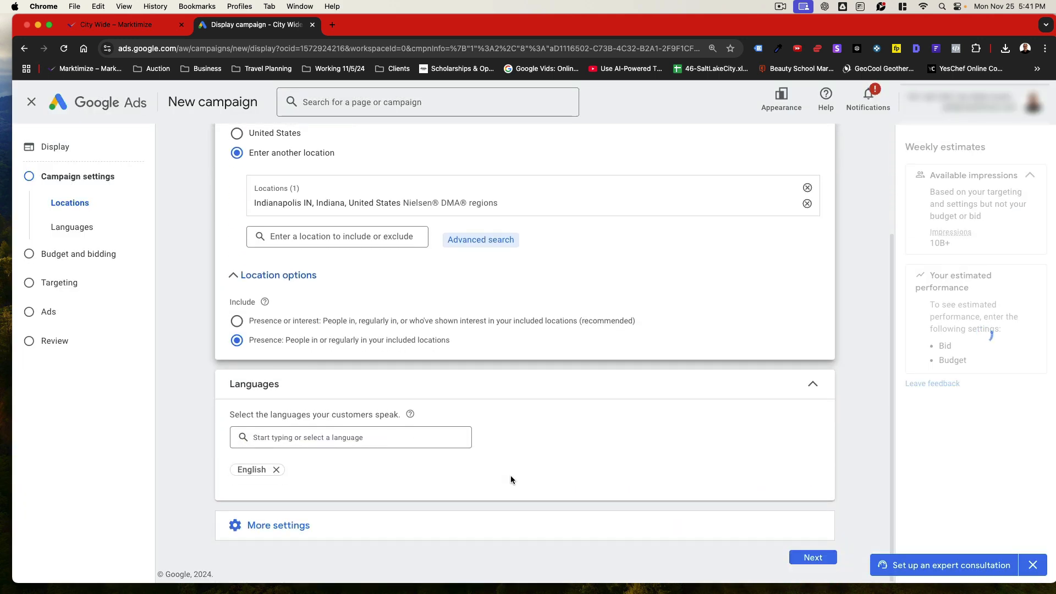
{"action": "left_click", "coordinate": [352, 523]}
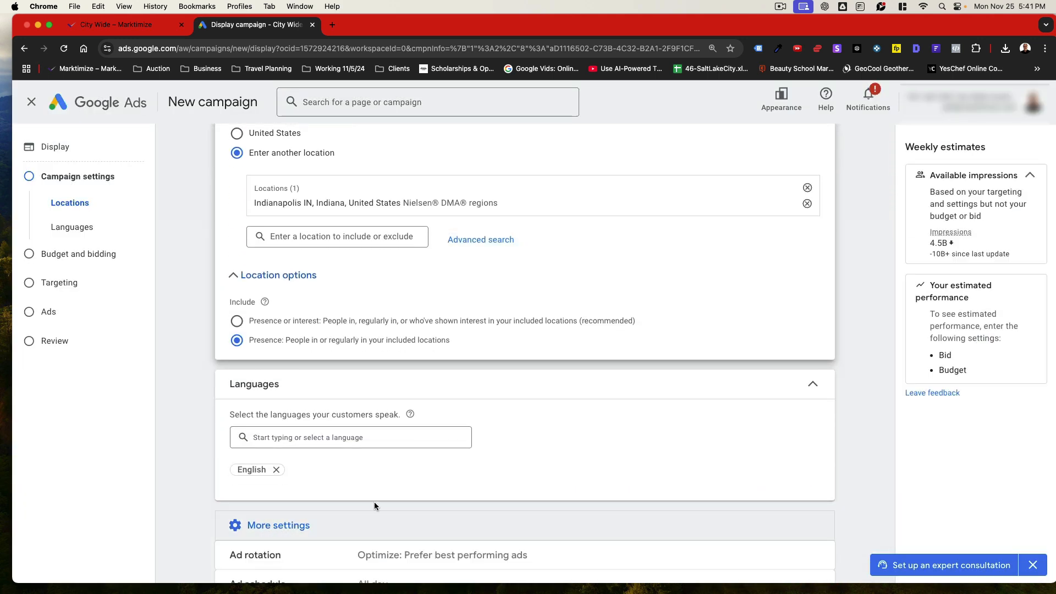
{"action": "scroll", "coordinate": [363, 484], "scroll_direction": "down", "scroll_amount": 5}
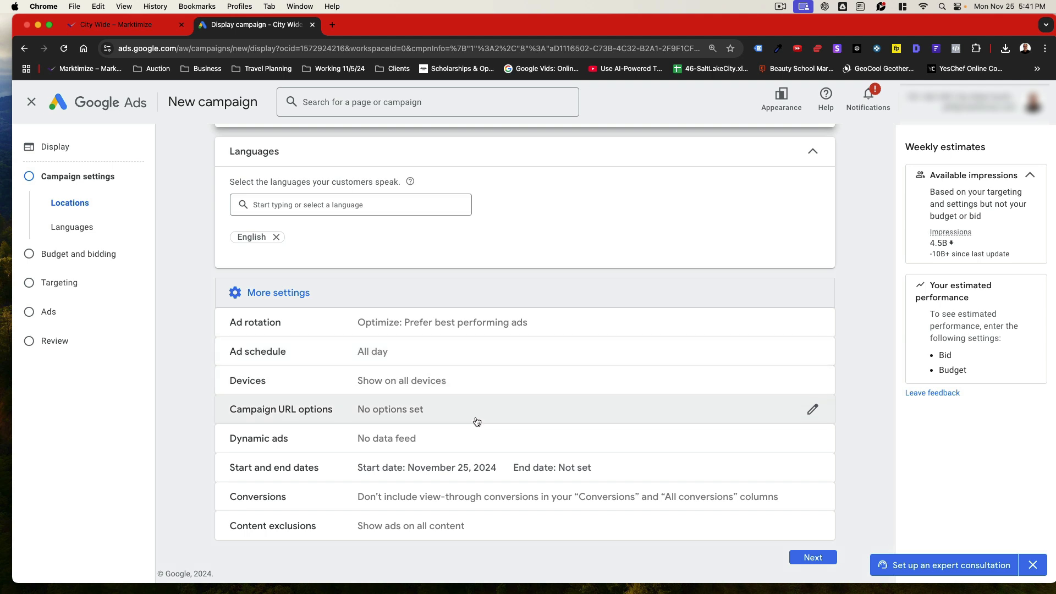
{"action": "left_click", "coordinate": [812, 467]}
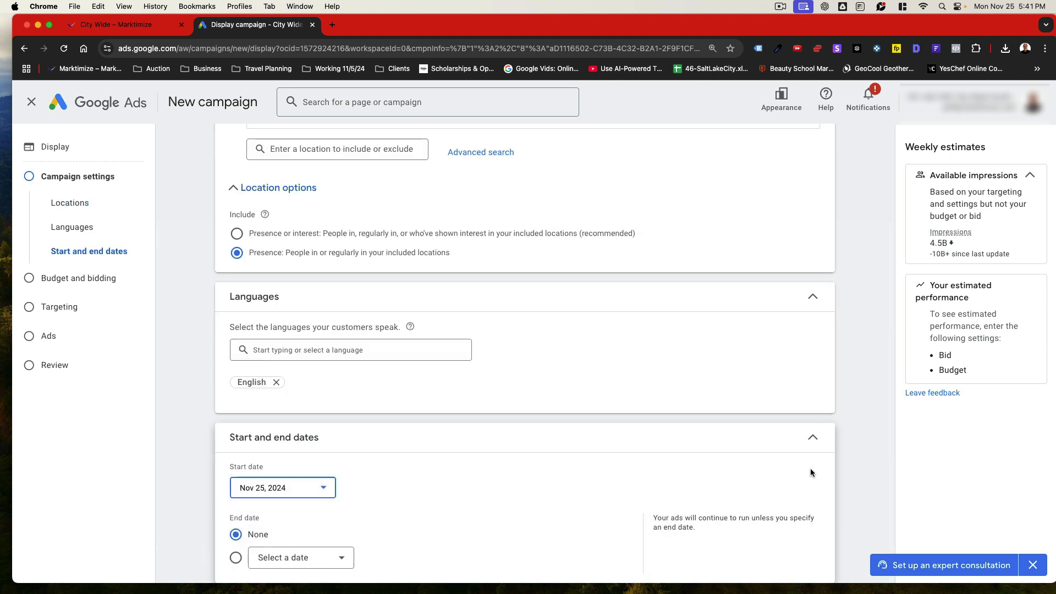
{"action": "scroll", "coordinate": [278, 496], "scroll_direction": "down", "scroll_amount": 3}
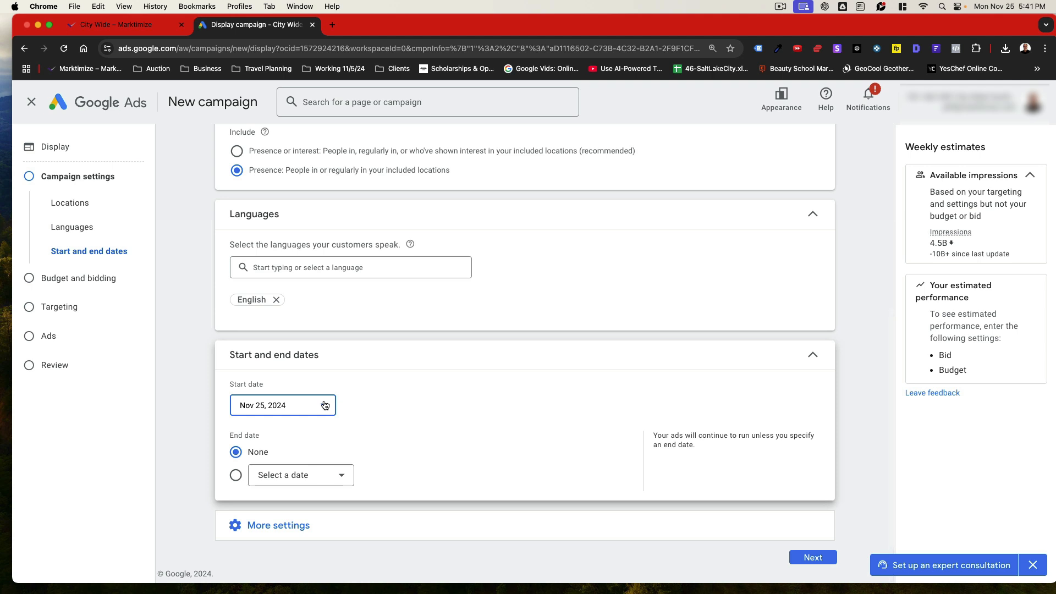
{"action": "left_click", "coordinate": [325, 406]}
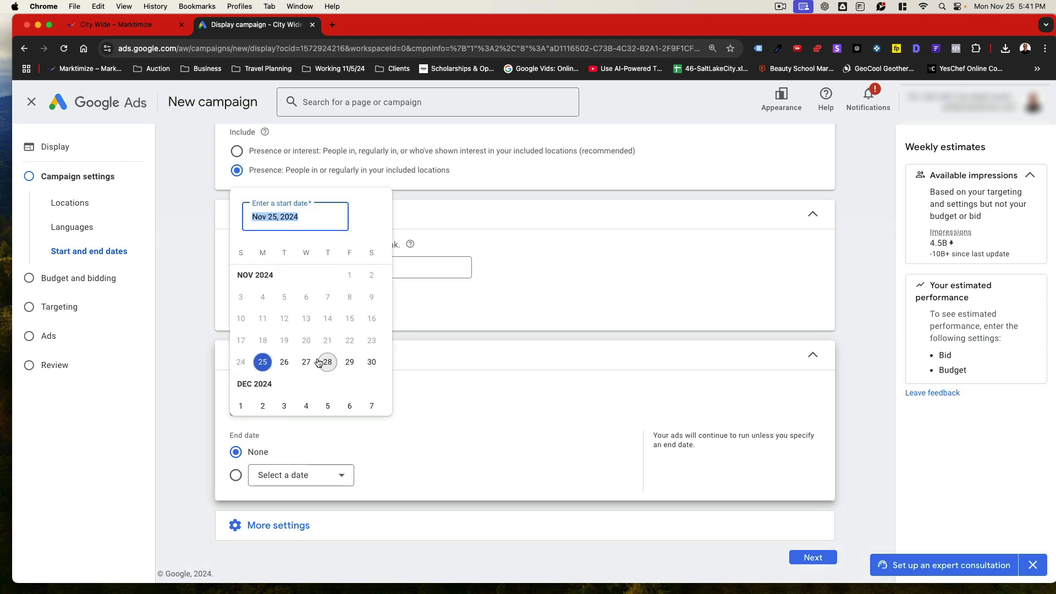
{"action": "left_click", "coordinate": [349, 362]}
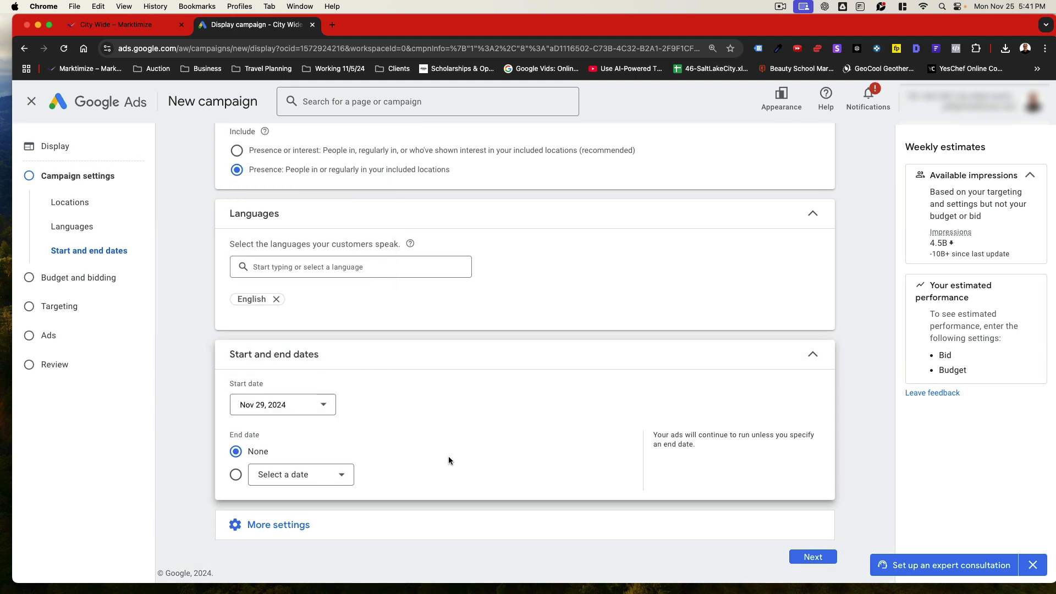
Review the remaining additional campaign settings and proceed to budget and bidding
{"action": "left_click", "coordinate": [295, 524]}
{"action": "scroll", "coordinate": [358, 493], "scroll_direction": "down", "scroll_amount": 4}
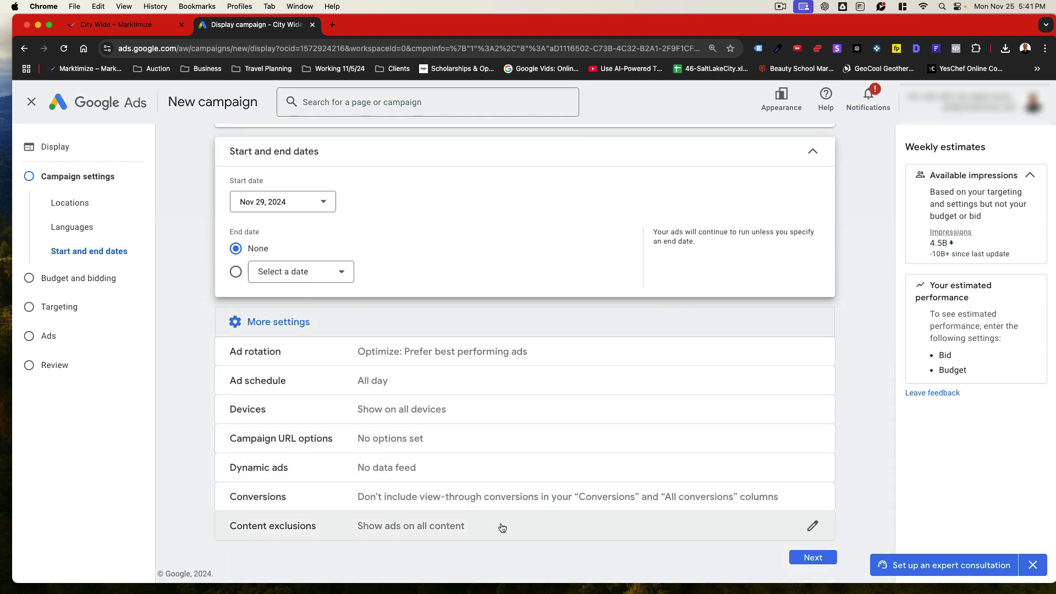
{"action": "left_click", "coordinate": [813, 557]}
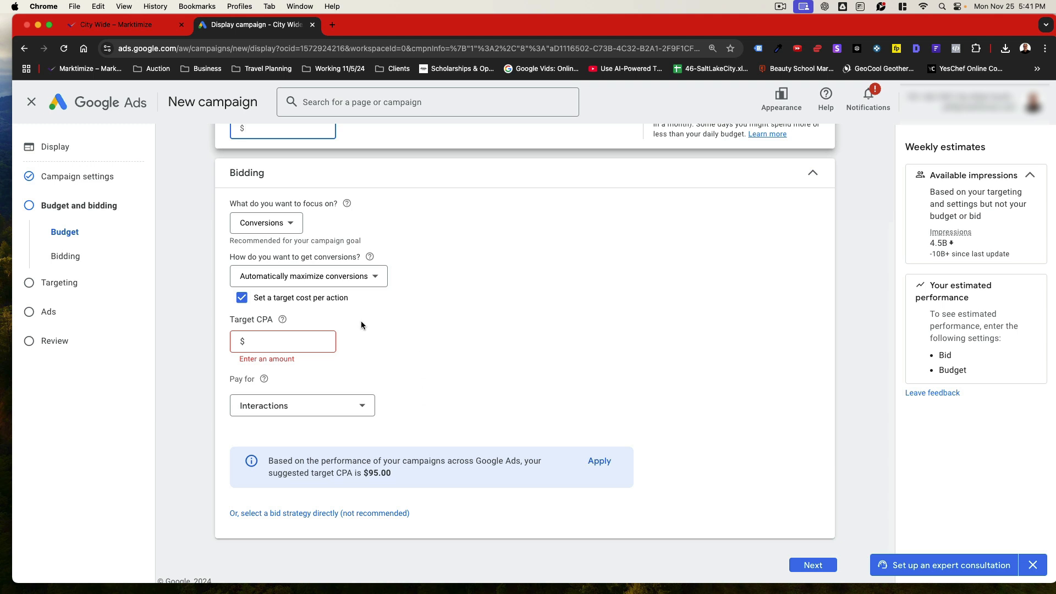
Turn off the target cost per action in the bidding settings and check the options for getting conversions
{"action": "left_click", "coordinate": [242, 299]}
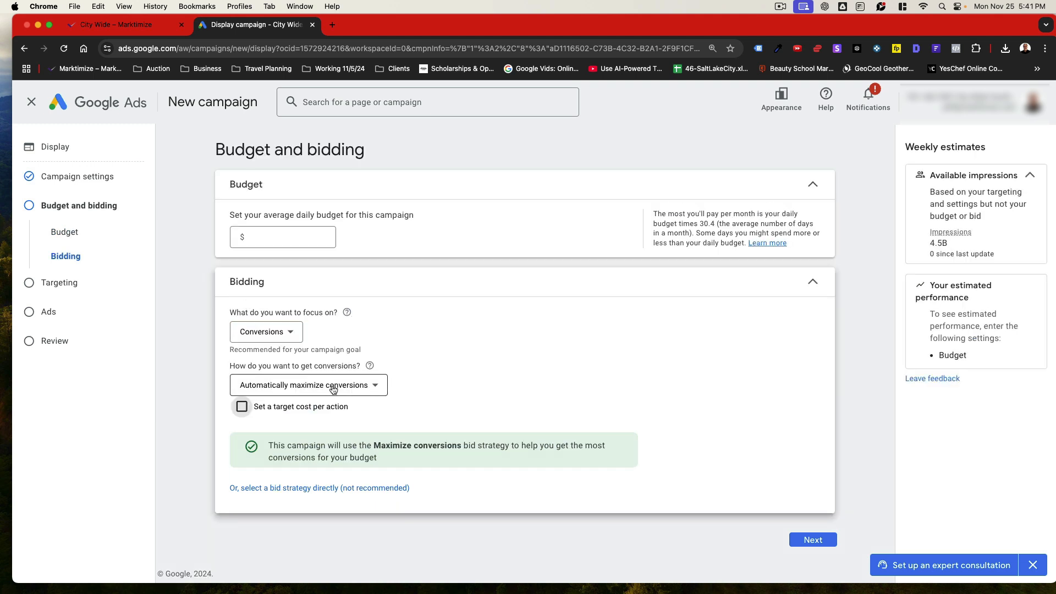
{"action": "left_click", "coordinate": [370, 383]}
{"action": "left_click", "coordinate": [464, 326]}
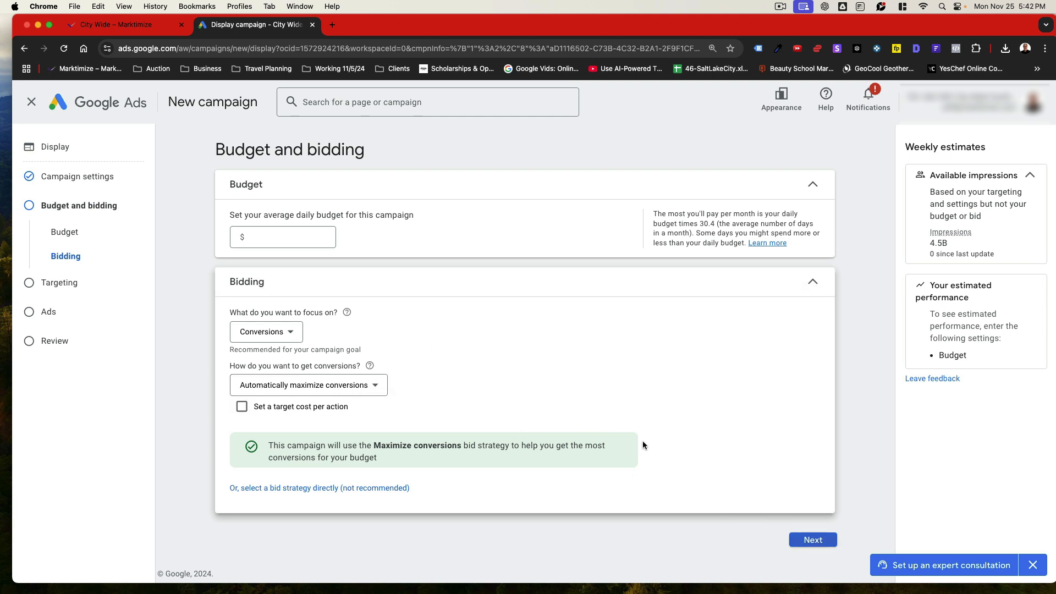
Set the campaign's average daily budget to $15.00 and proceed to targeting
{"action": "left_click", "coordinate": [288, 238]}
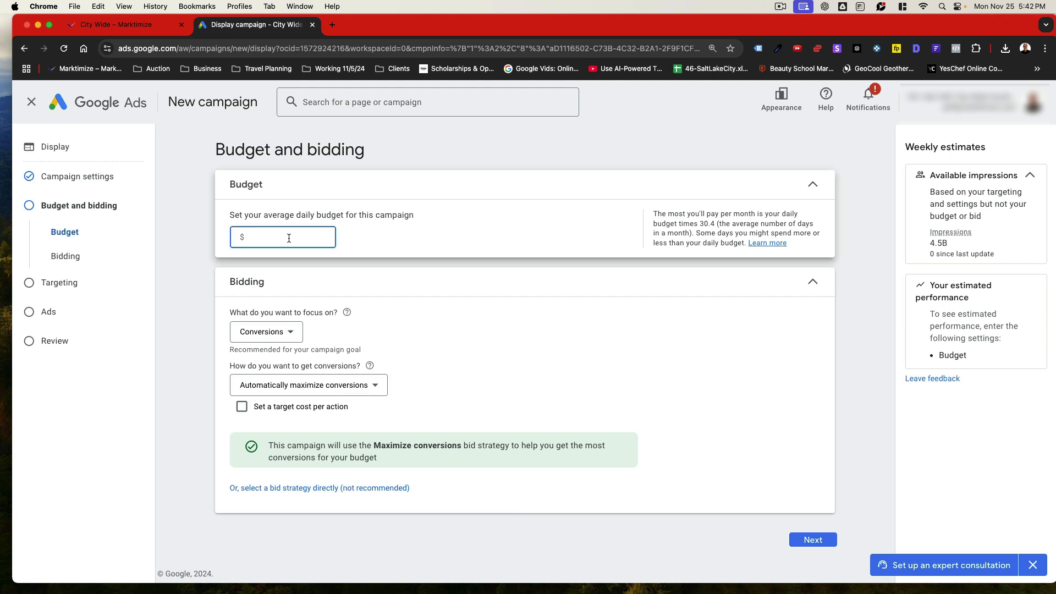
{"action": "type", "text": "15.00"}
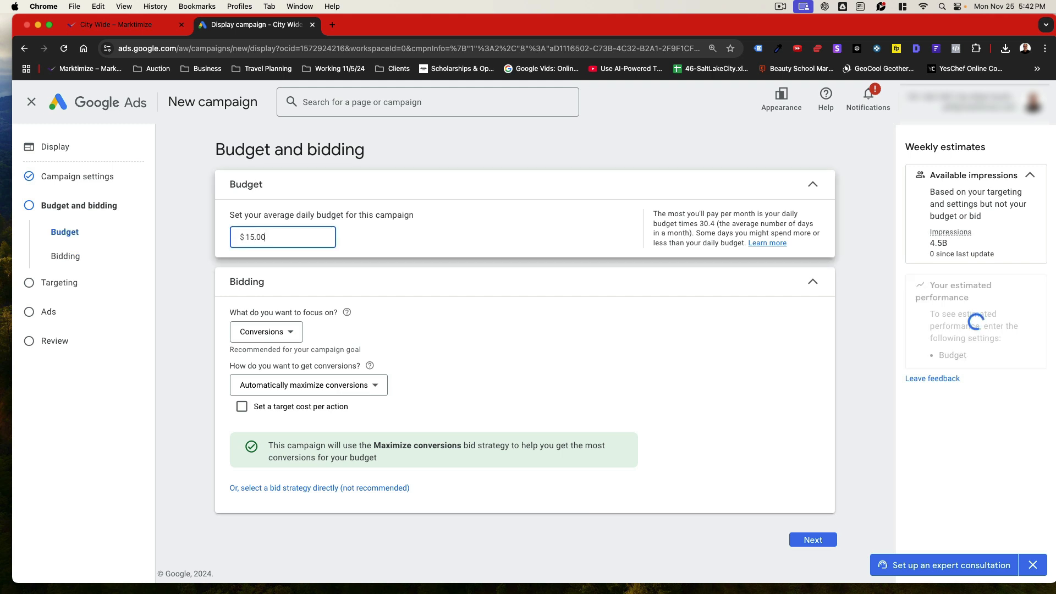
{"action": "left_click", "coordinate": [816, 539]}
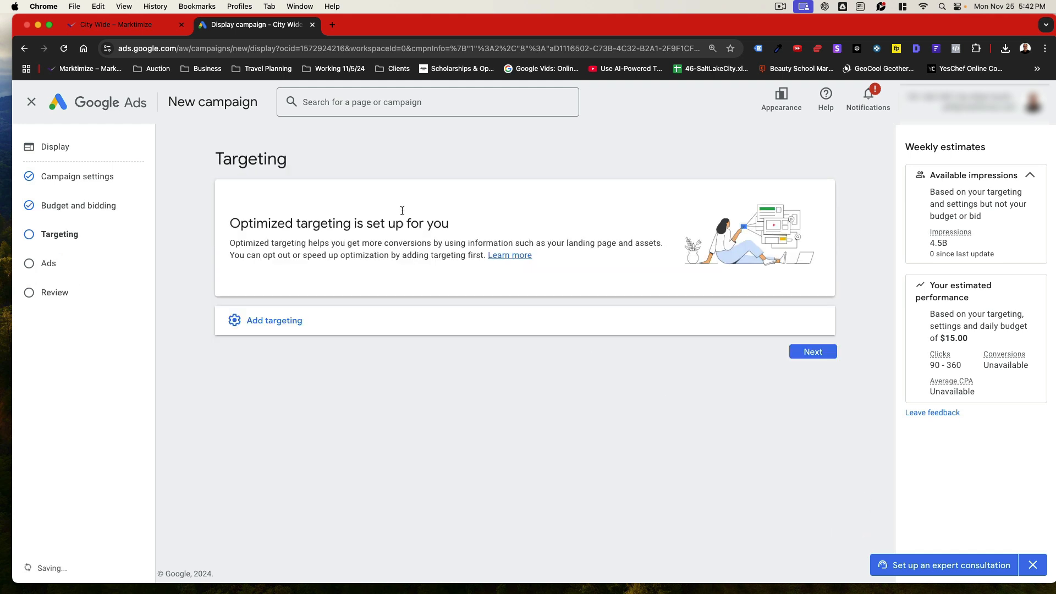
Target the website visitors audience segment "All Users of CW - Indianapolis - GA4" from the business interaction data segments
{"action": "left_click", "coordinate": [274, 324]}
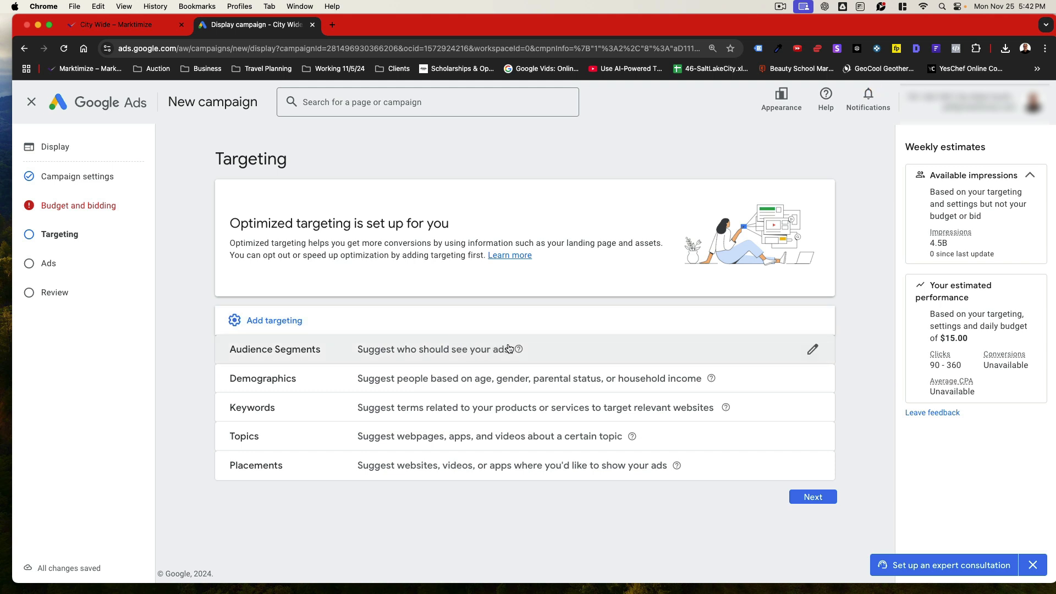
{"action": "left_click", "coordinate": [813, 349]}
{"action": "left_click", "coordinate": [335, 312]}
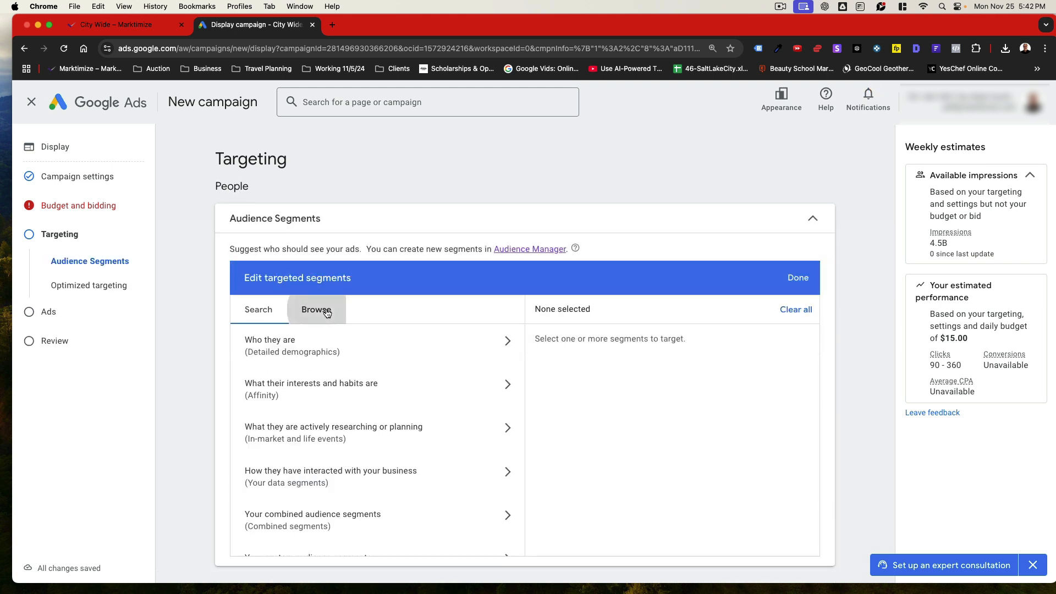
{"action": "scroll", "coordinate": [432, 365], "scroll_direction": "down", "scroll_amount": 1}
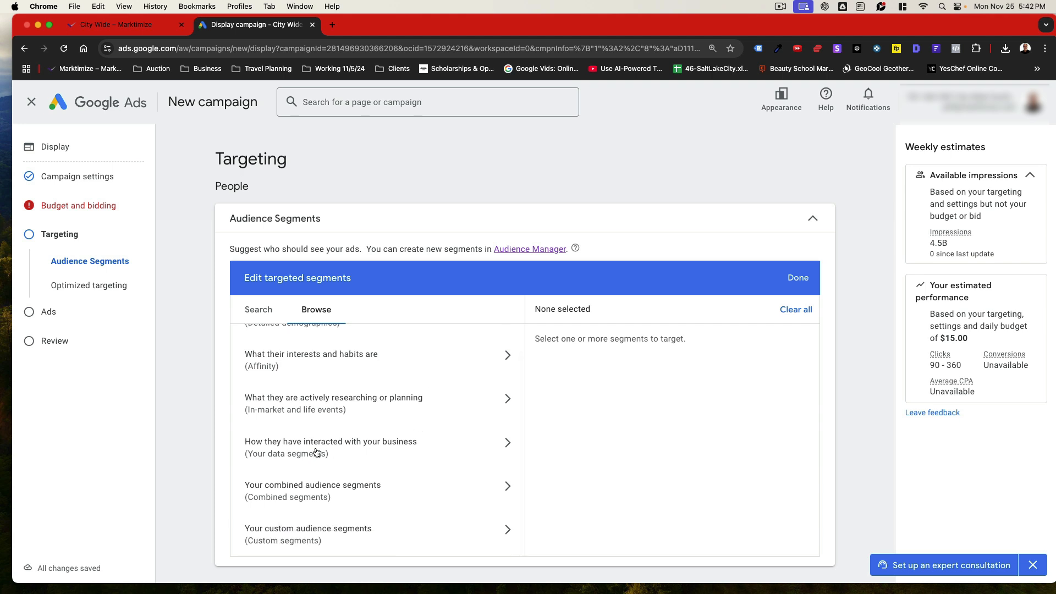
{"action": "left_click", "coordinate": [374, 442]}
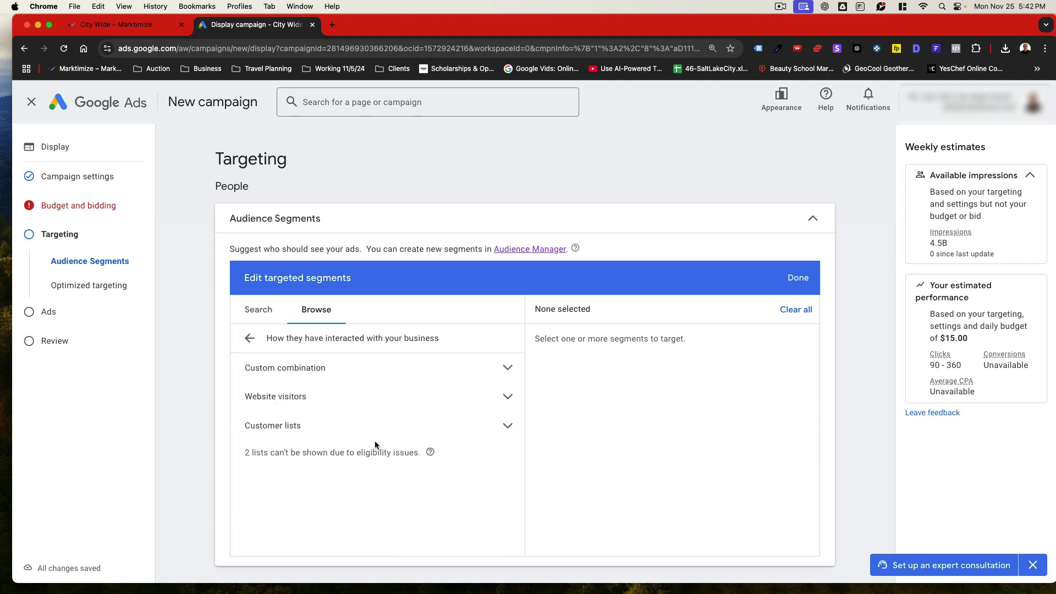
{"action": "left_click", "coordinate": [505, 400]}
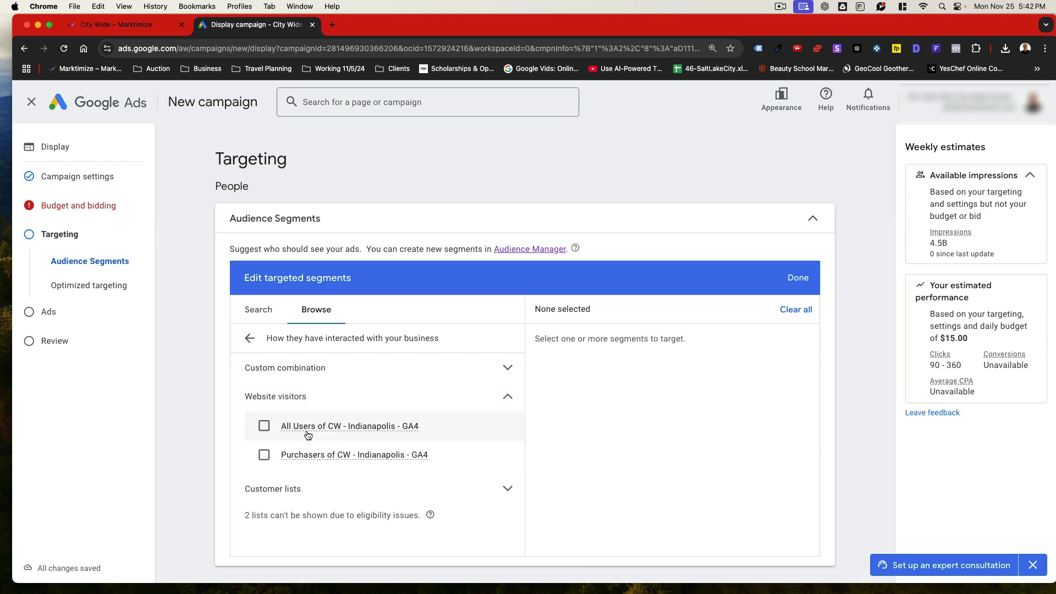
{"action": "left_click", "coordinate": [265, 426]}
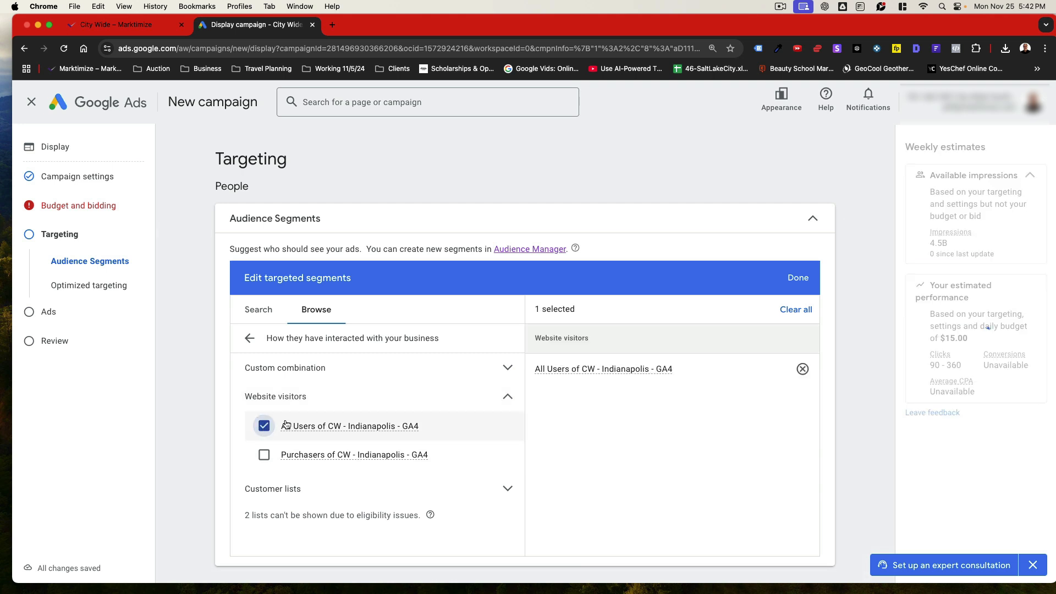
{"action": "scroll", "coordinate": [665, 373], "scroll_direction": "down", "scroll_amount": 3}
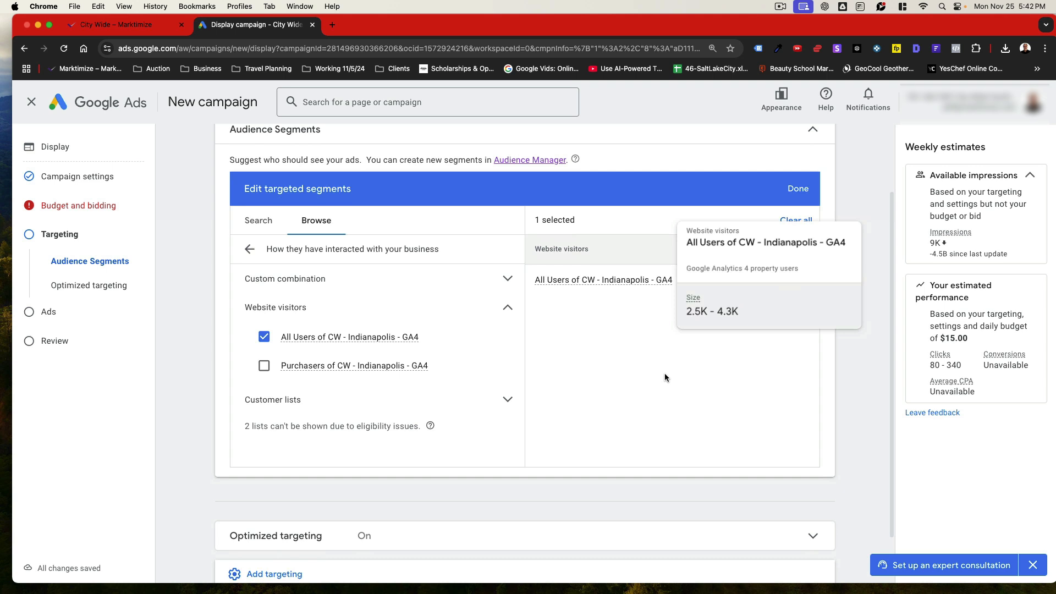
{"action": "scroll", "coordinate": [532, 355], "scroll_direction": "up", "scroll_amount": 1}
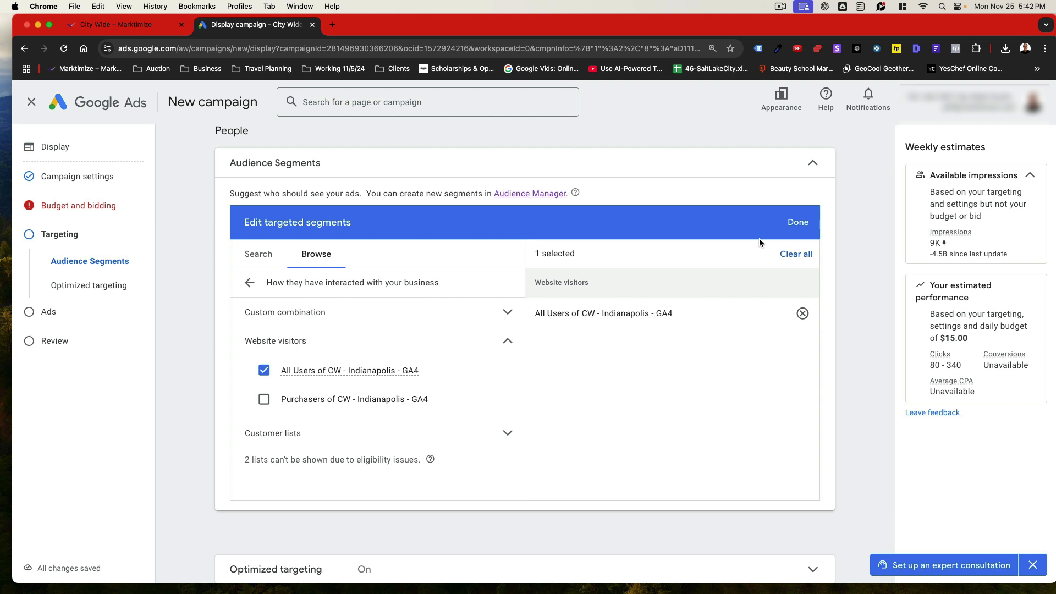
{"action": "left_click", "coordinate": [798, 222]}
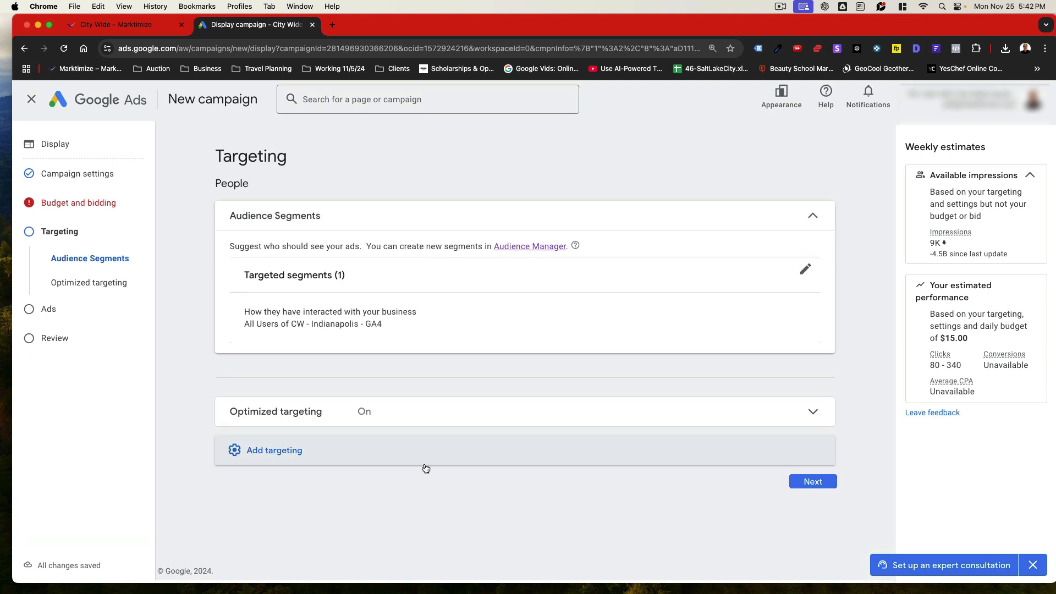
Check the other available targeting types and proceed to ad creation without adding any
{"action": "left_click", "coordinate": [285, 455]}
{"action": "scroll", "coordinate": [524, 418], "scroll_direction": "down", "scroll_amount": 1}
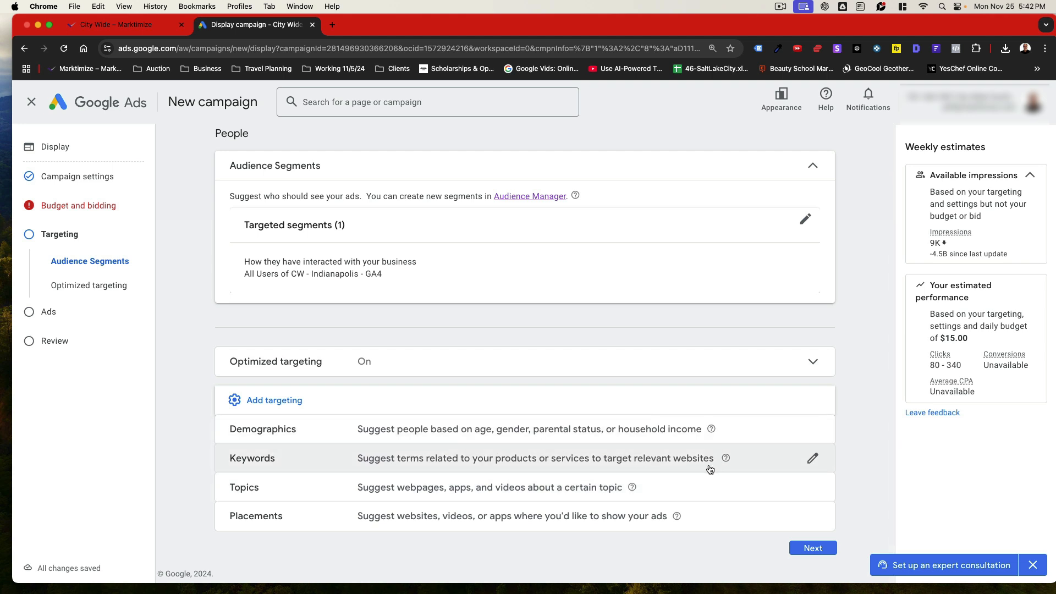
{"action": "left_click", "coordinate": [813, 548]}
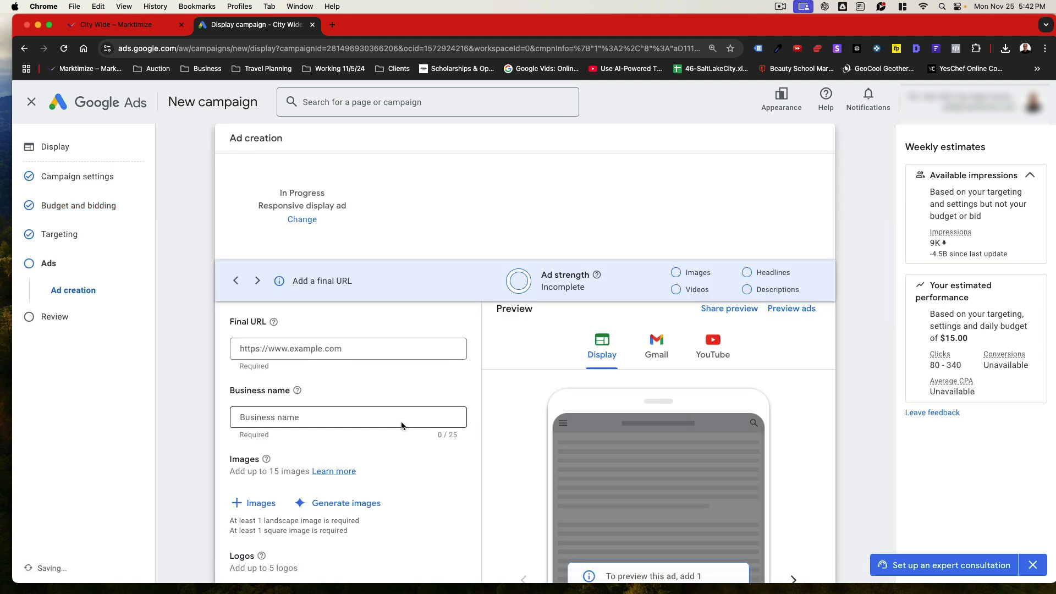
{"action": "scroll", "coordinate": [402, 423], "scroll_direction": "down", "scroll_amount": 10}
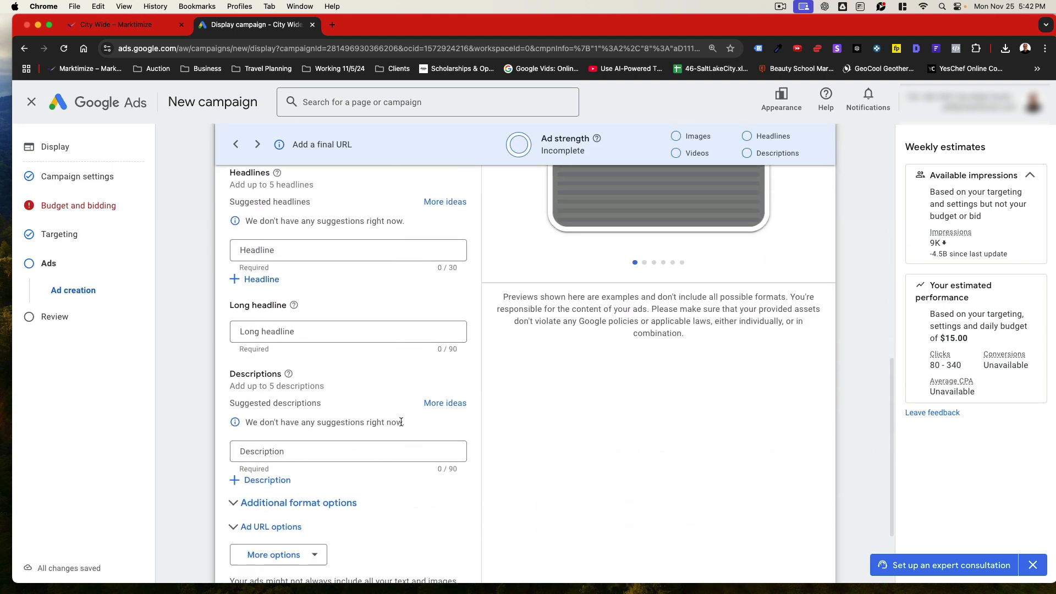
{"action": "scroll", "coordinate": [401, 422], "scroll_direction": "down", "scroll_amount": 3}
{"action": "scroll", "coordinate": [401, 423], "scroll_direction": "up", "scroll_amount": 12}
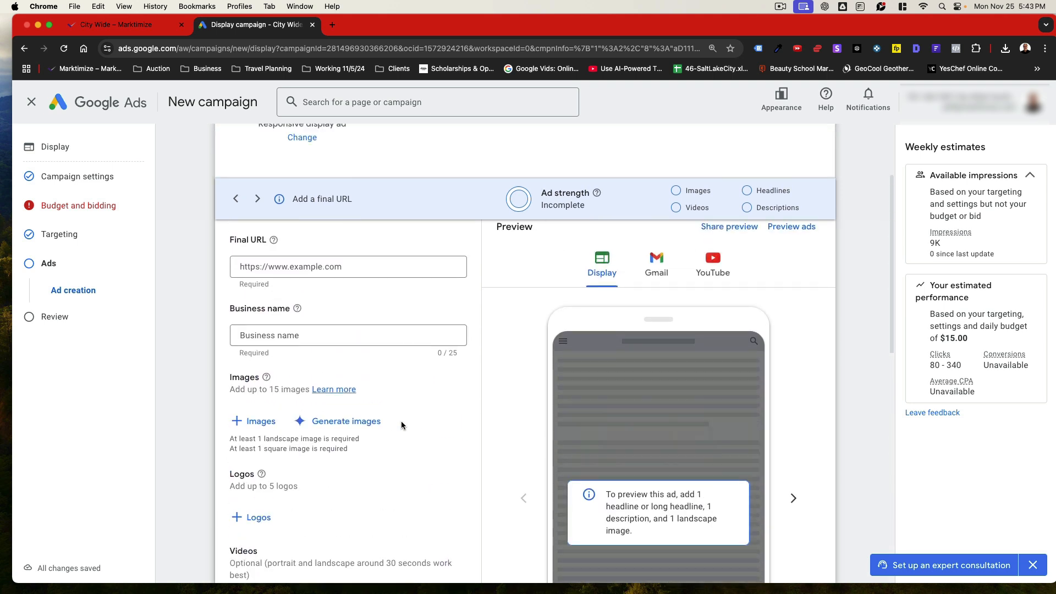
{"action": "scroll", "coordinate": [401, 421], "scroll_direction": "up", "scroll_amount": 3}
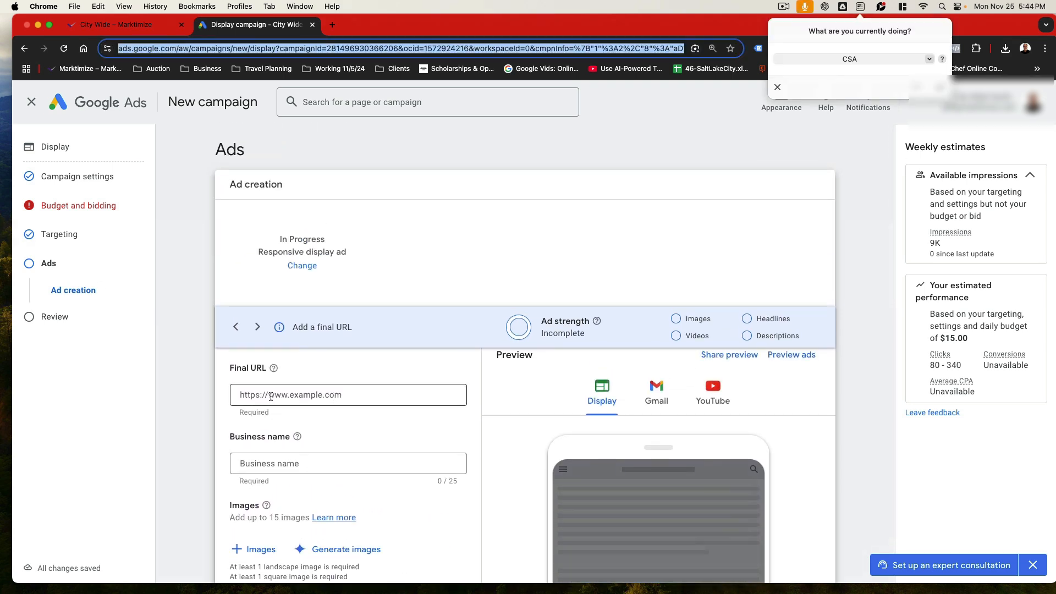
{"action": "left_click", "coordinate": [271, 397]}
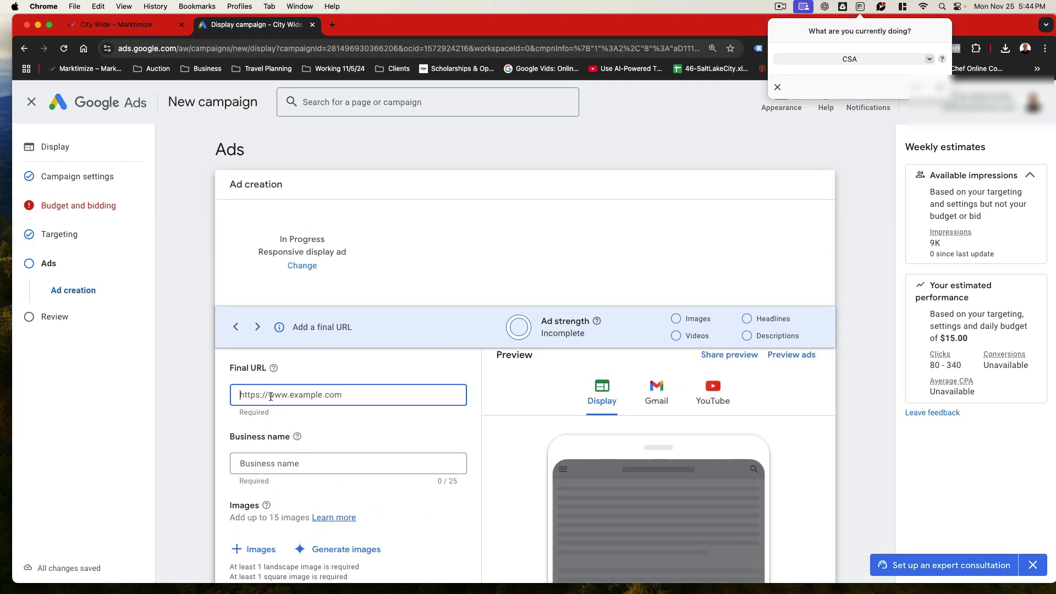
{"action": "key", "text": "super+v"}
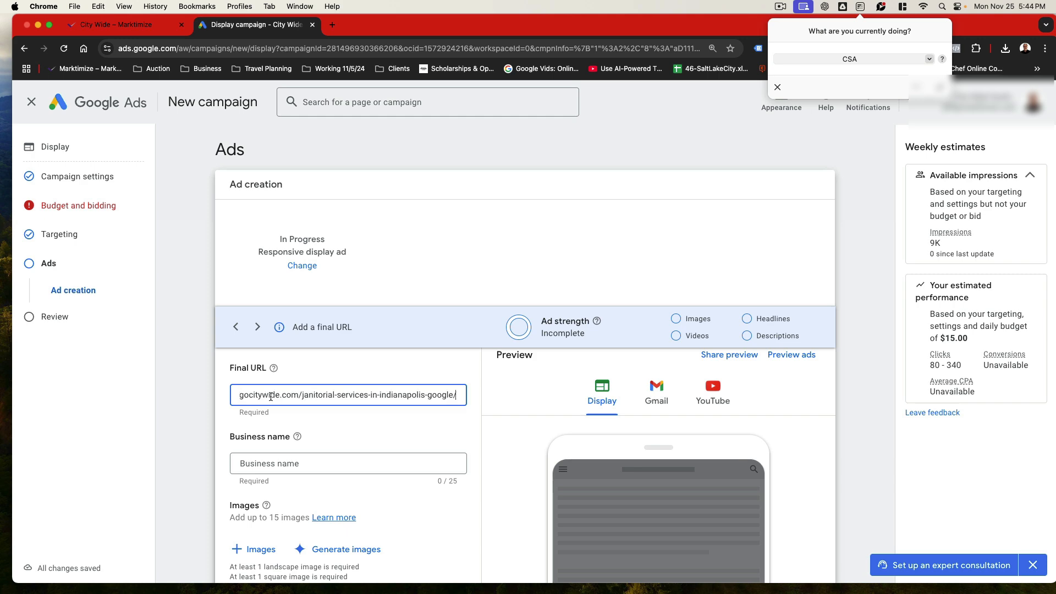
{"action": "scroll", "coordinate": [321, 450], "scroll_direction": "down", "scroll_amount": 8}
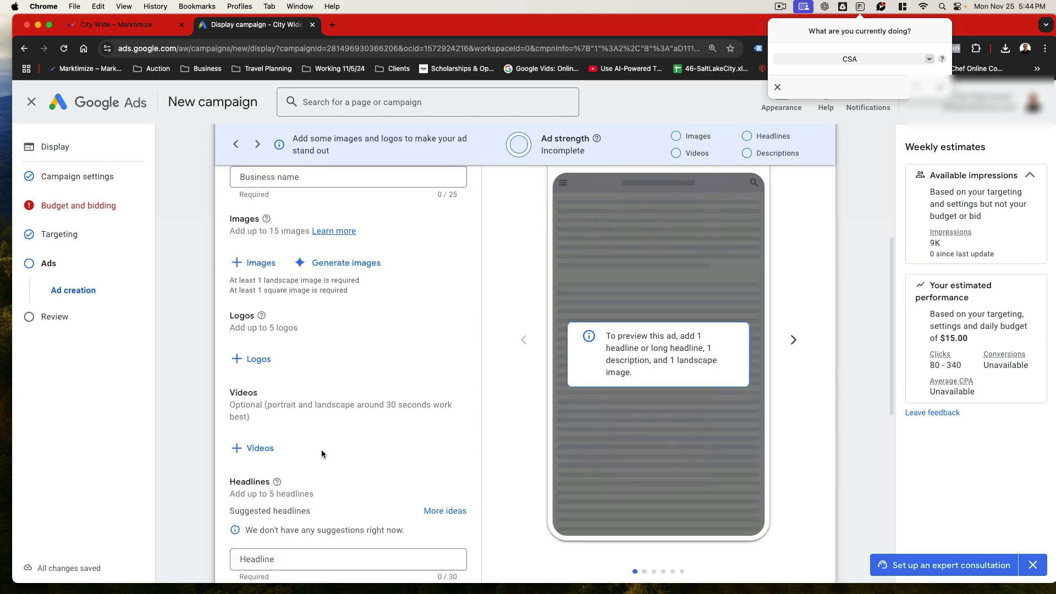
{"action": "scroll", "coordinate": [322, 450], "scroll_direction": "down", "scroll_amount": 7}
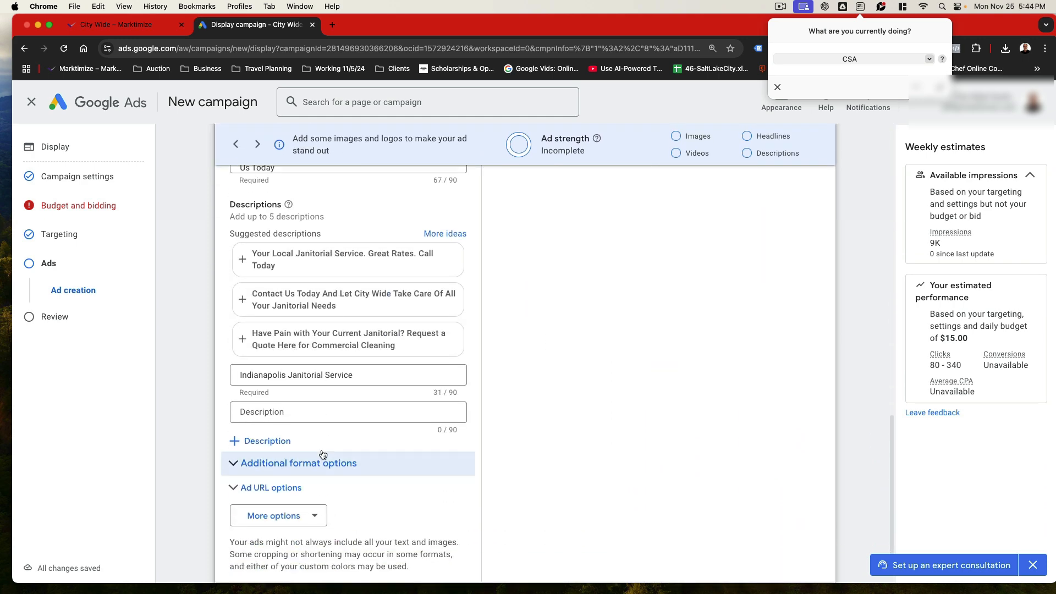
{"action": "scroll", "coordinate": [322, 450], "scroll_direction": "up", "scroll_amount": 12}
{"action": "scroll", "coordinate": [321, 450], "scroll_direction": "up", "scroll_amount": 5}
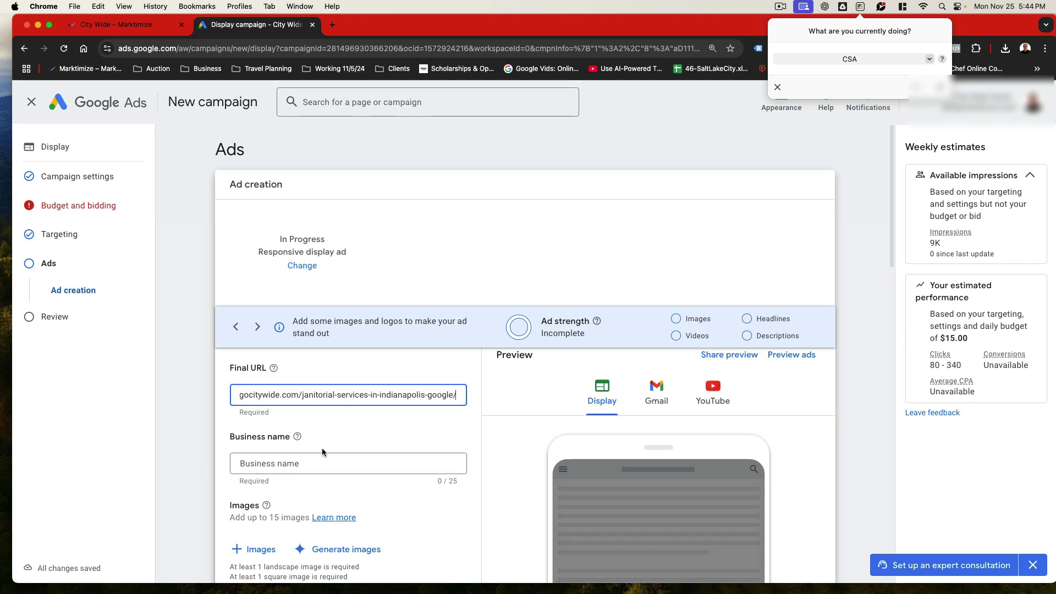
{"action": "left_click", "coordinate": [306, 276]}
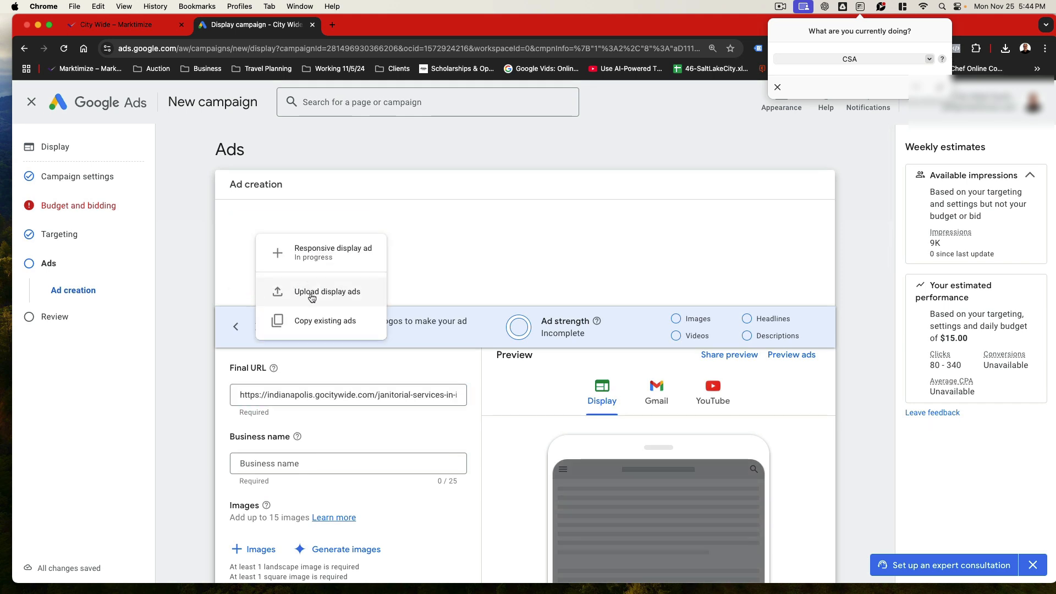
{"action": "left_click", "coordinate": [311, 295]}
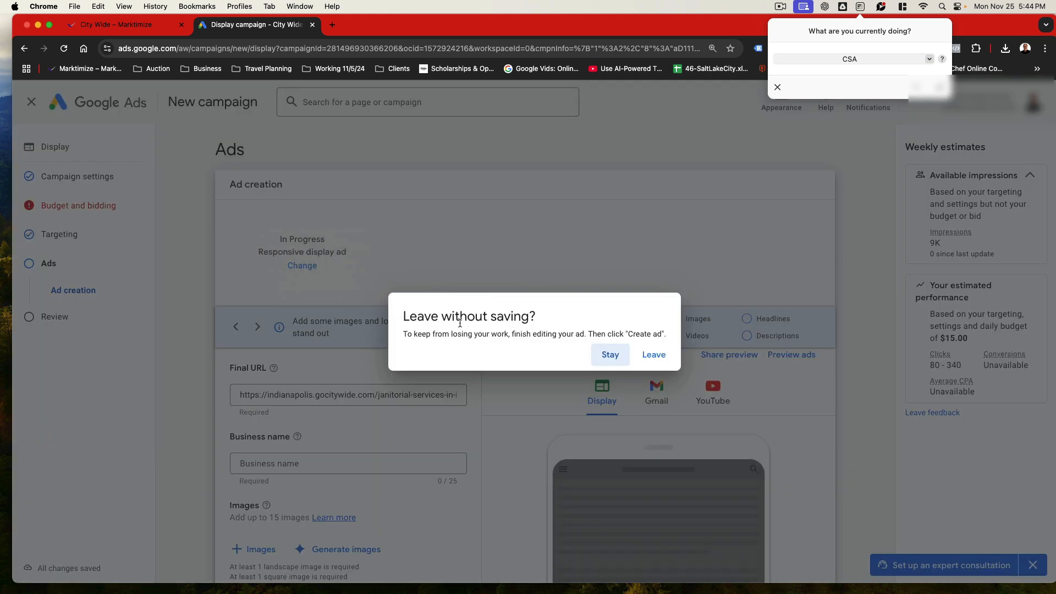
{"action": "left_click", "coordinate": [649, 354]}
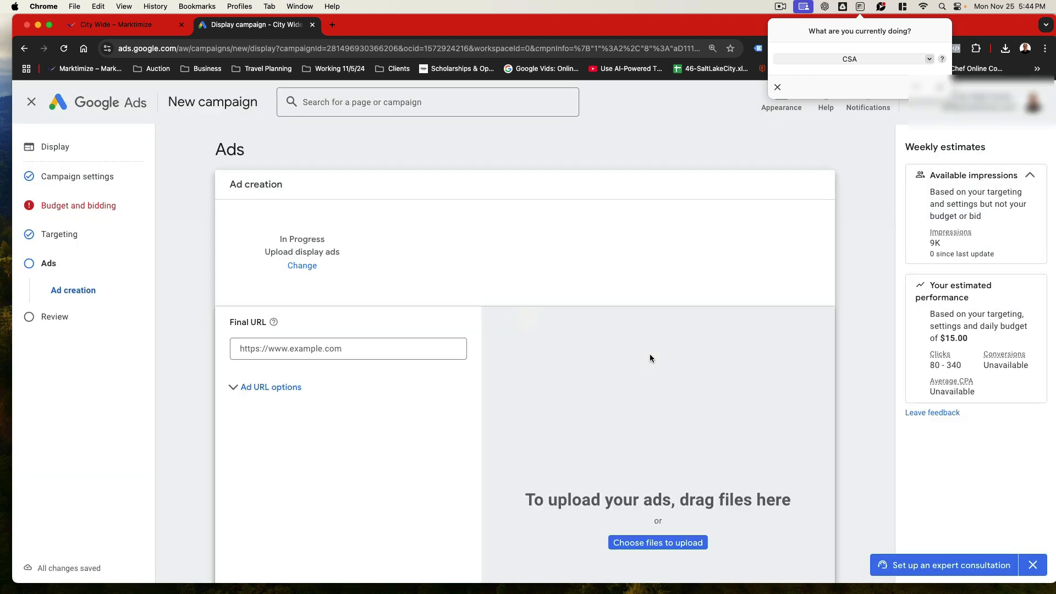
{"action": "left_click", "coordinate": [320, 347]}
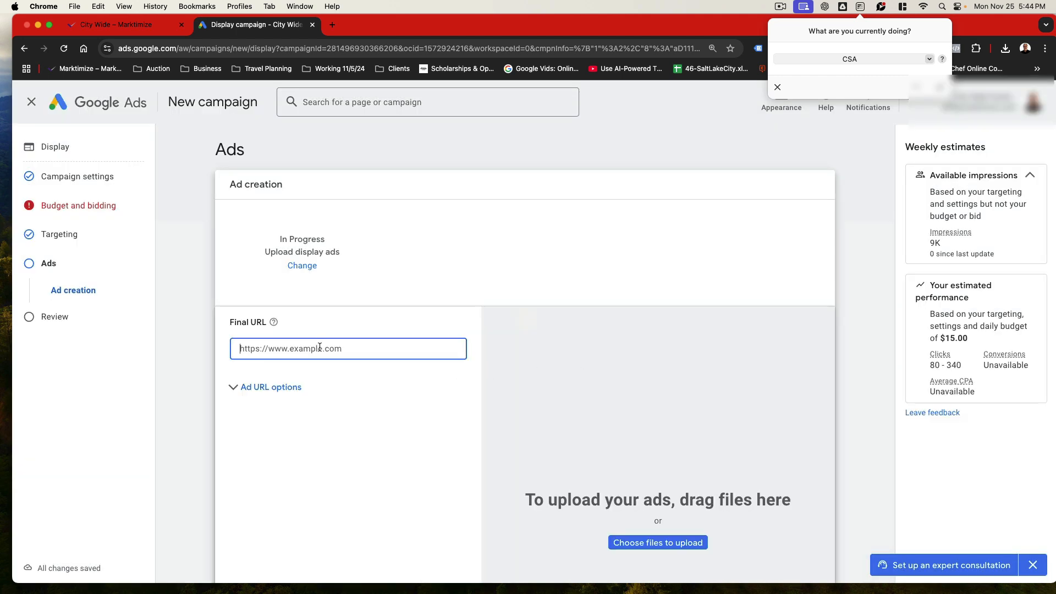
{"action": "key", "text": "super+v"}
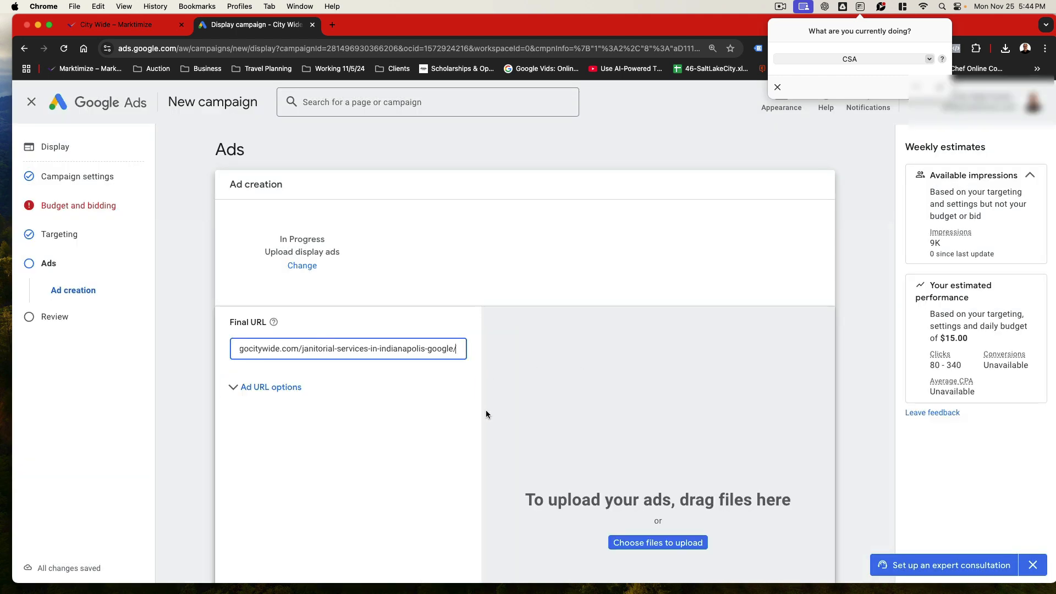
{"action": "left_click", "coordinate": [283, 387]}
Upload the prepared display ad images, including the two 728x90 banners and the 970x250 banner, dismiss the upload errors and proceed to the campaign review
{"action": "scroll", "coordinate": [400, 415], "scroll_direction": "down", "scroll_amount": 2}
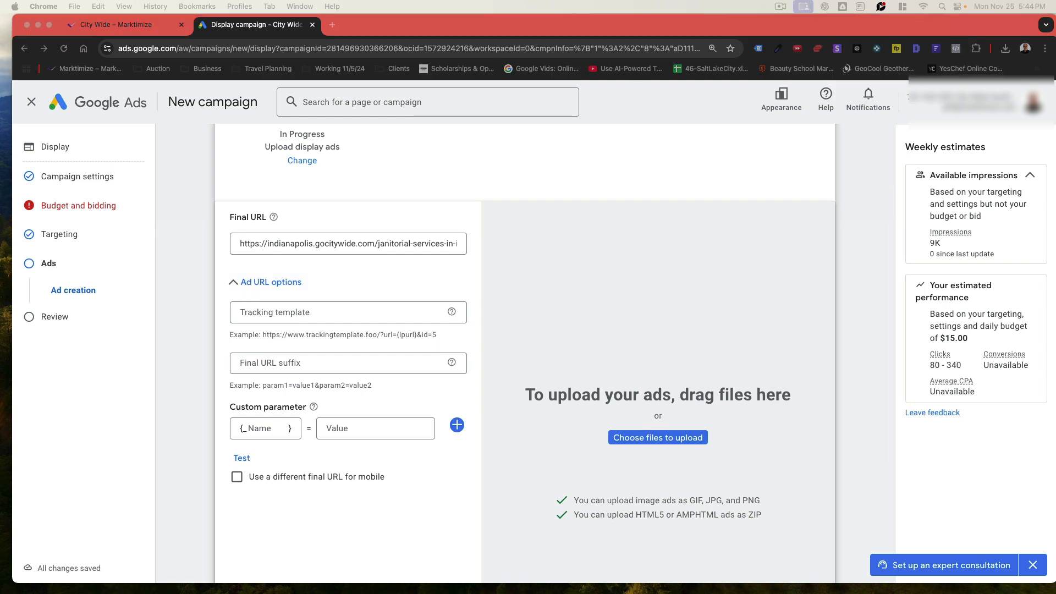
{"action": "left_click_drag", "start_coordinate": [805, 231], "coordinate": [674, 288]}
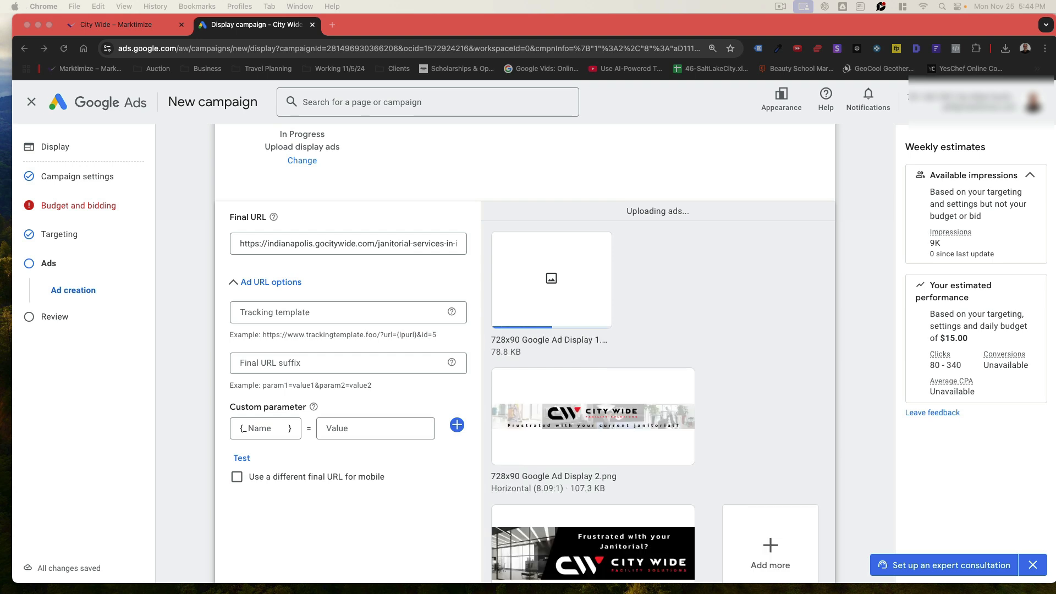
{"action": "scroll", "coordinate": [696, 454], "scroll_direction": "down", "scroll_amount": 5}
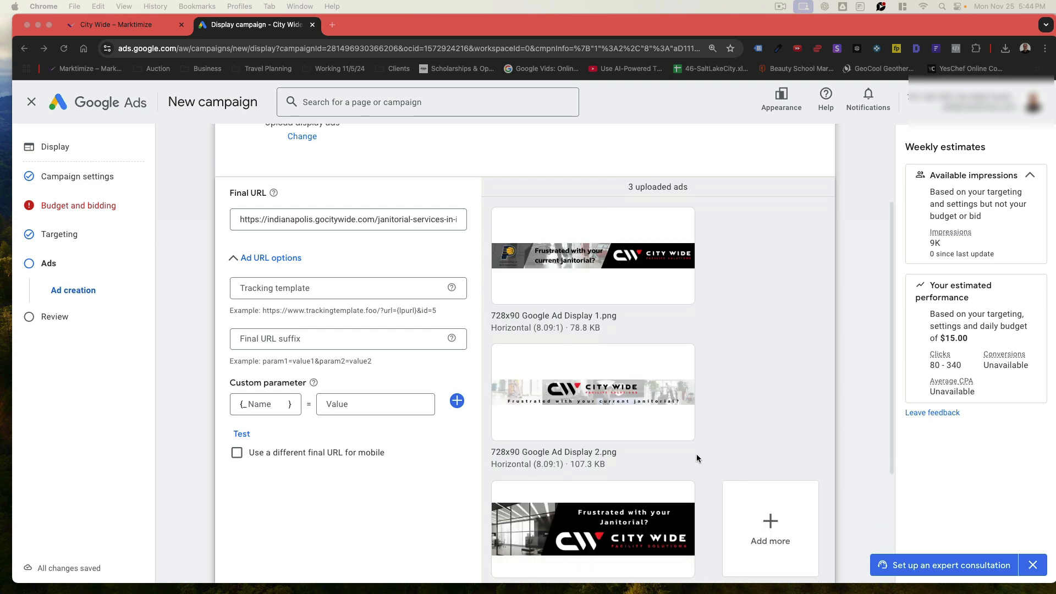
{"action": "scroll", "coordinate": [694, 453], "scroll_direction": "down", "scroll_amount": 3}
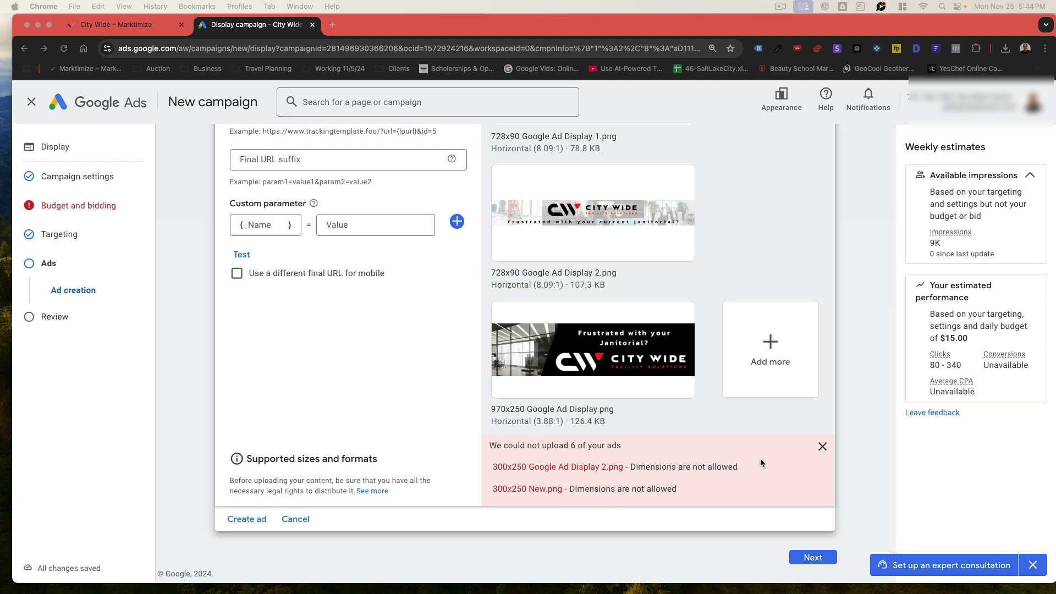
{"action": "left_click", "coordinate": [822, 447]}
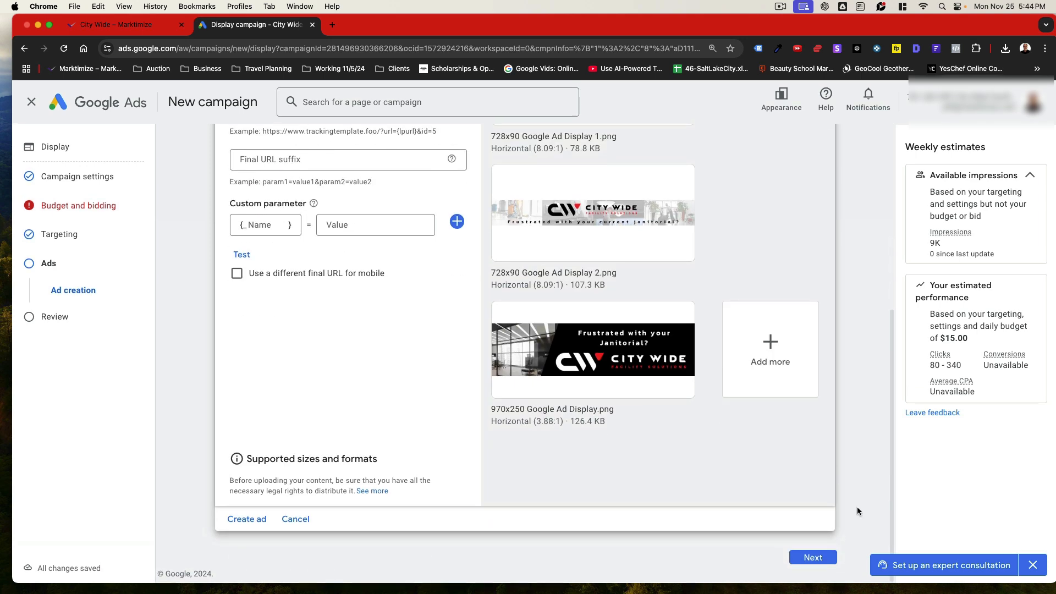
{"action": "left_click", "coordinate": [813, 557]}
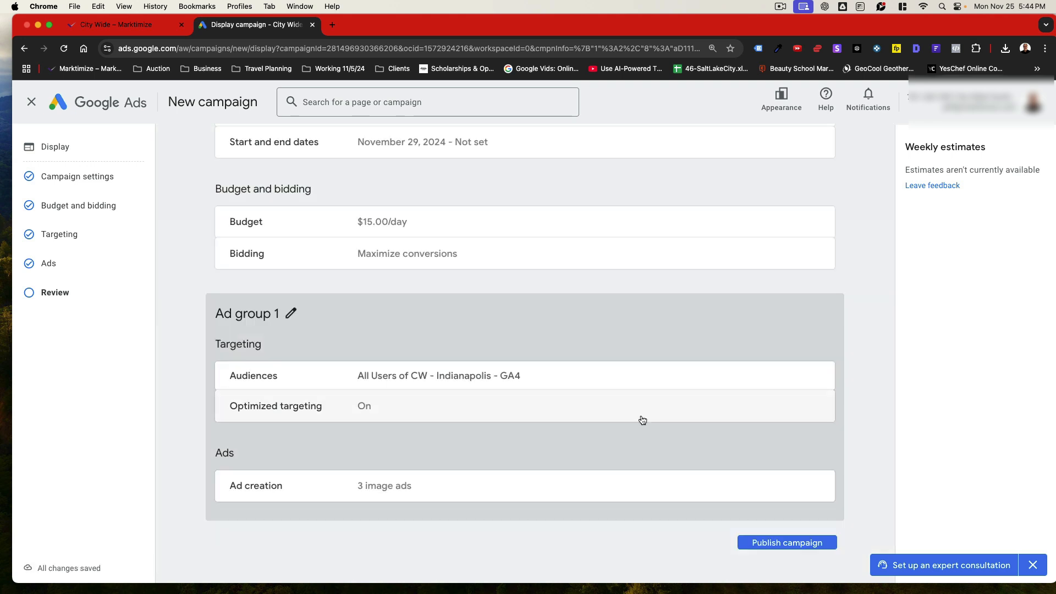
Check the campaign summary, including name, goal, locations, budget and bidding, and publish the campaign
{"action": "scroll", "coordinate": [641, 418], "scroll_direction": "up", "scroll_amount": 5}
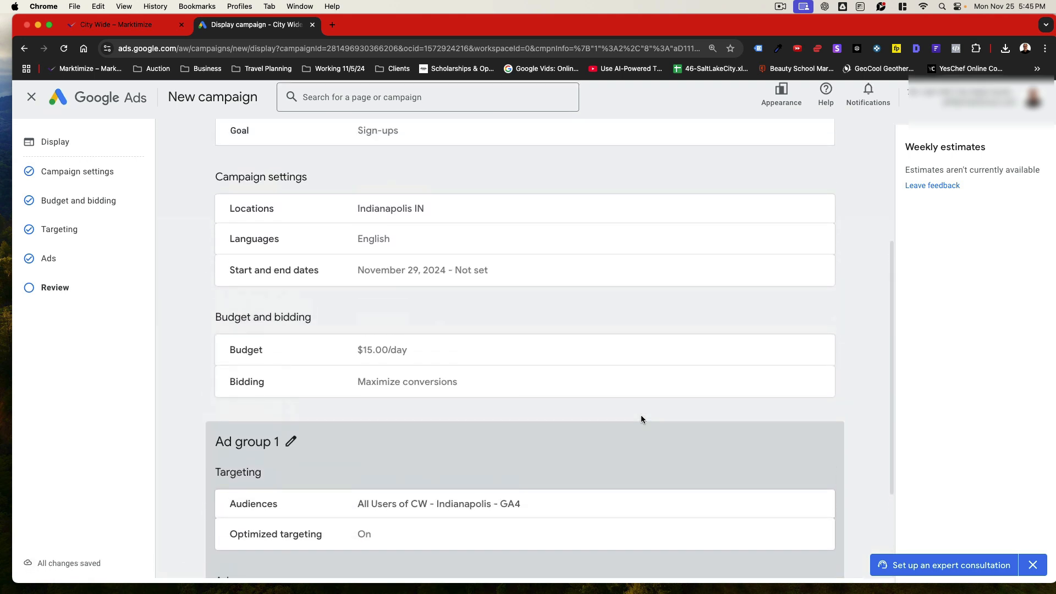
{"action": "scroll", "coordinate": [641, 414], "scroll_direction": "up", "scroll_amount": 3}
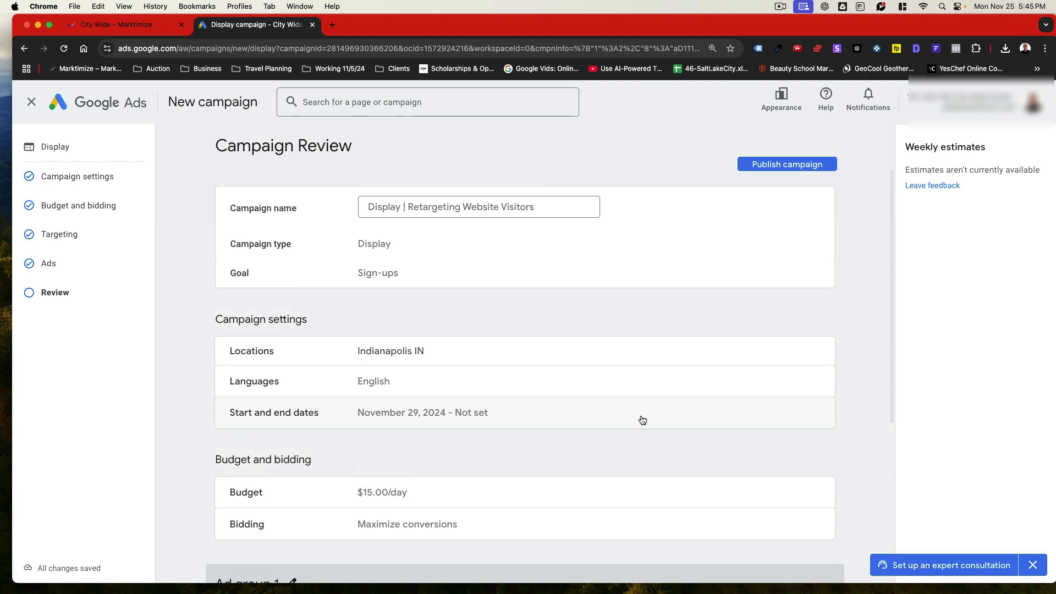
{"action": "left_click", "coordinate": [787, 177]}
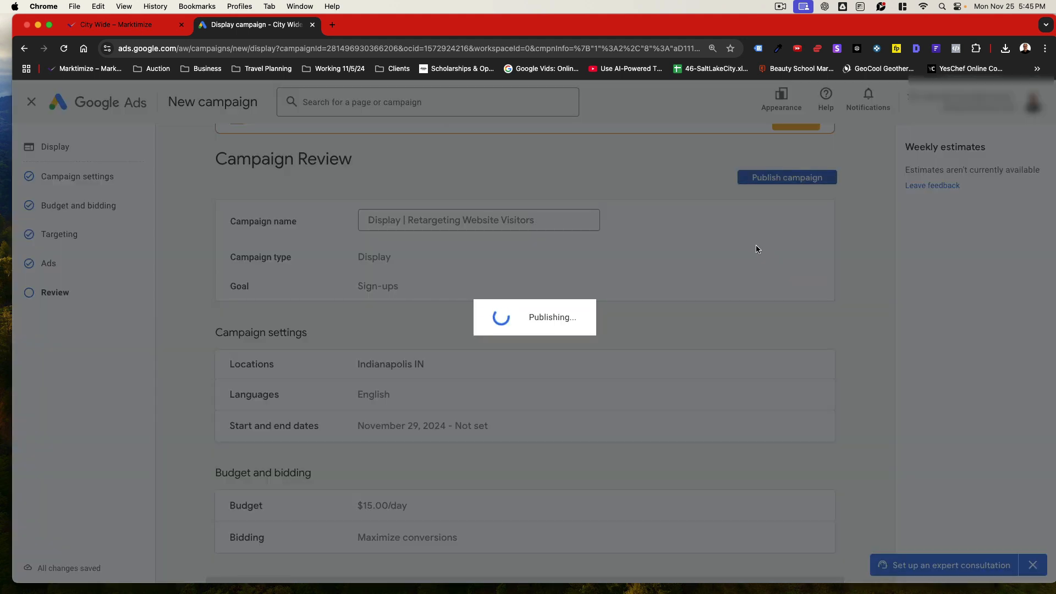